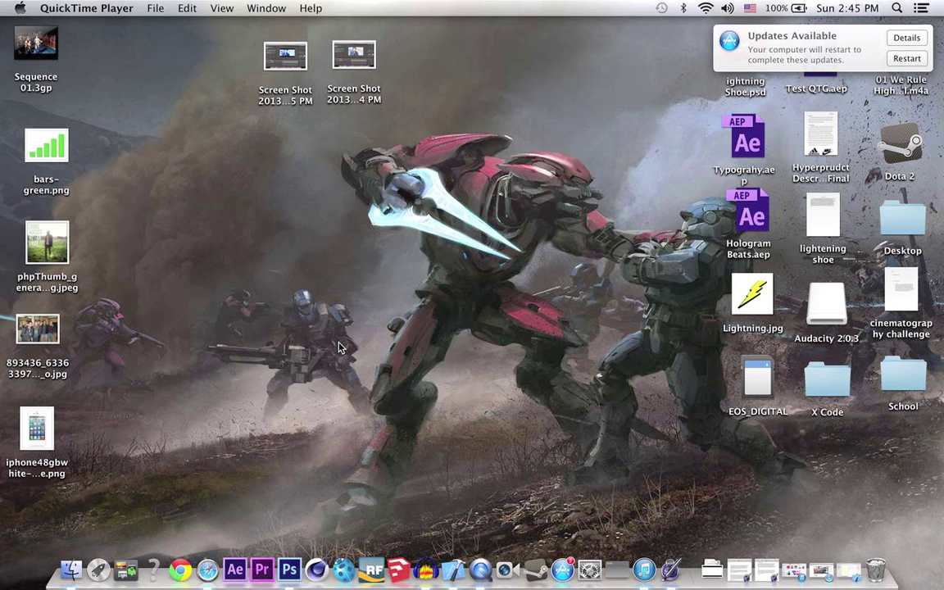
# - Activate Finder and marquee-select the two Screen Shot icons on the desktop
pyautogui.click(414, 102)
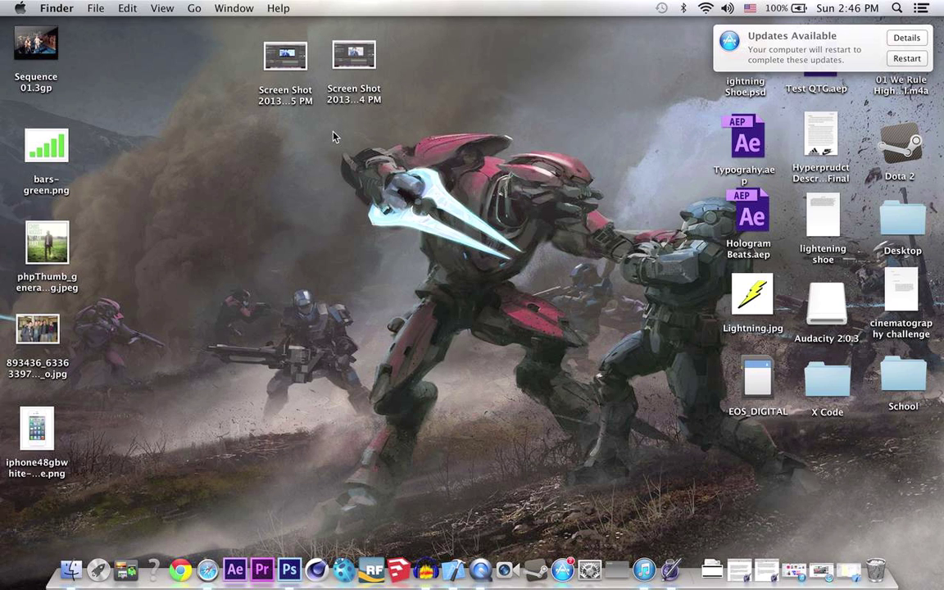
pyautogui.moveTo(398, 63); pyautogui.dragTo(273, 52)
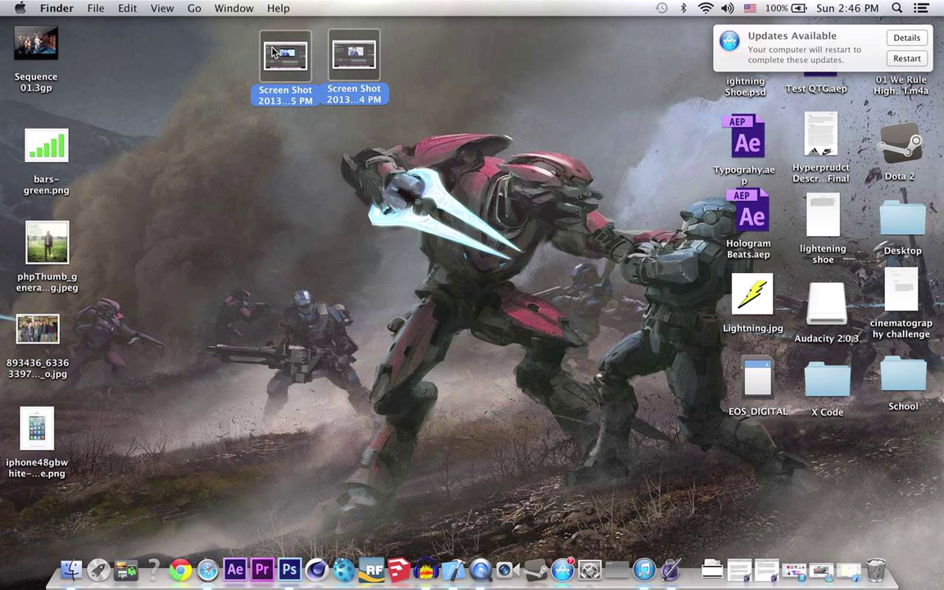
# - Open both screenshots in one Preview window, zoom the first, then view the second
pyautogui.doubleClick(273, 52)
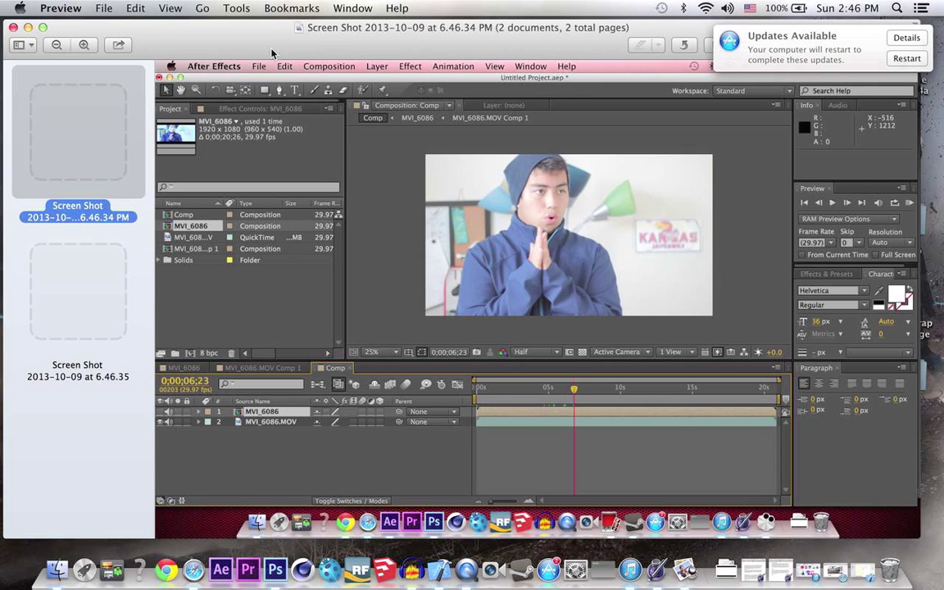
pyautogui.scroll(5, 613, 281)
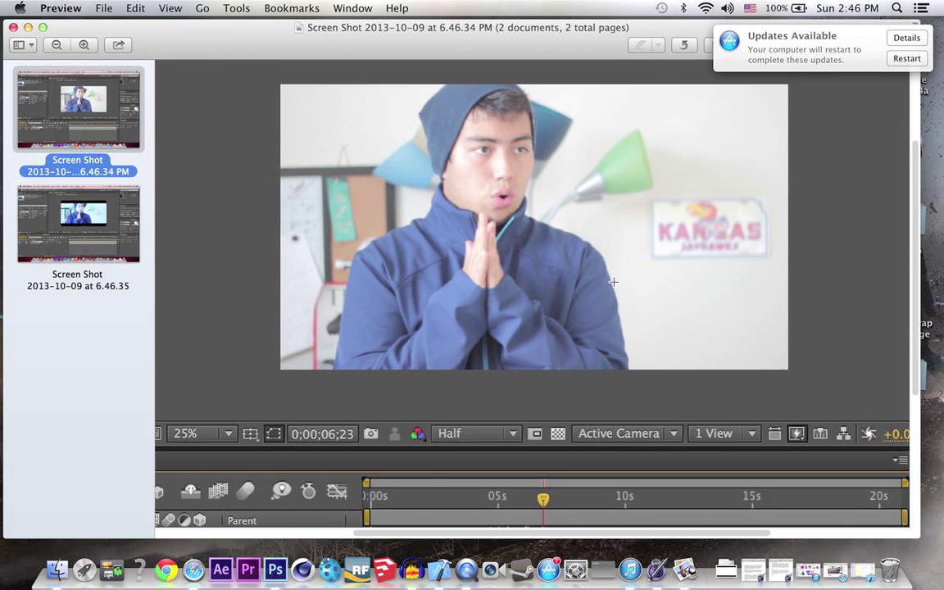
pyautogui.scroll(2, 612, 282)
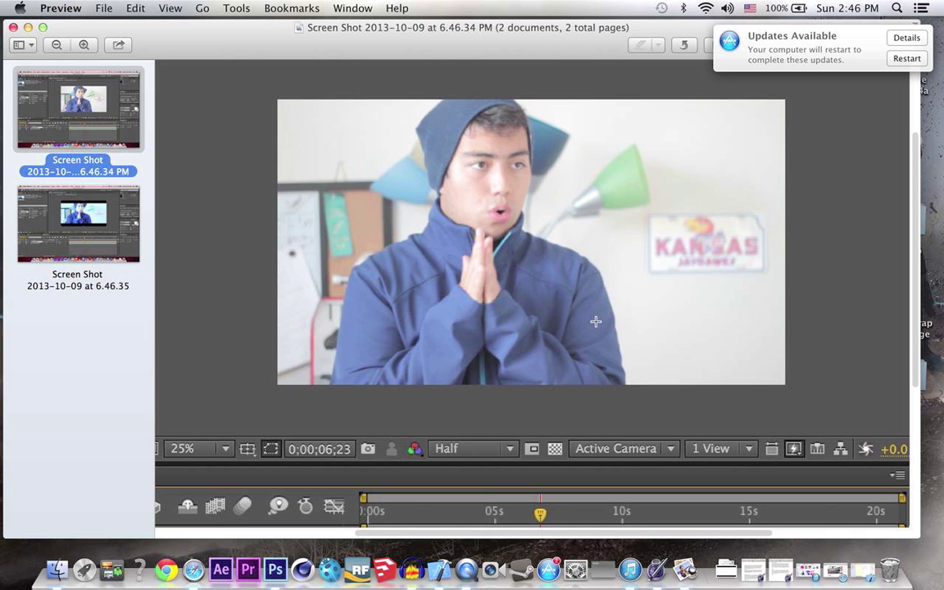
pyautogui.click(26, 244)
# - Zoom and pan across the blue-graded snowy frame, then hide the windows to reveal the desktop
pyautogui.scroll(5, 439, 239)
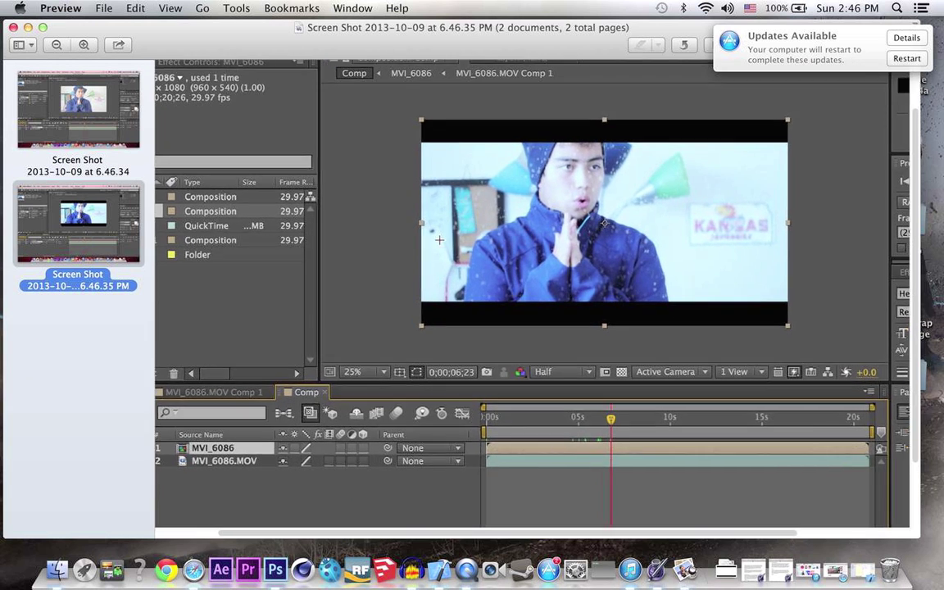
pyautogui.hscroll(5, 439, 241)
pyautogui.scroll(2, 440, 240)
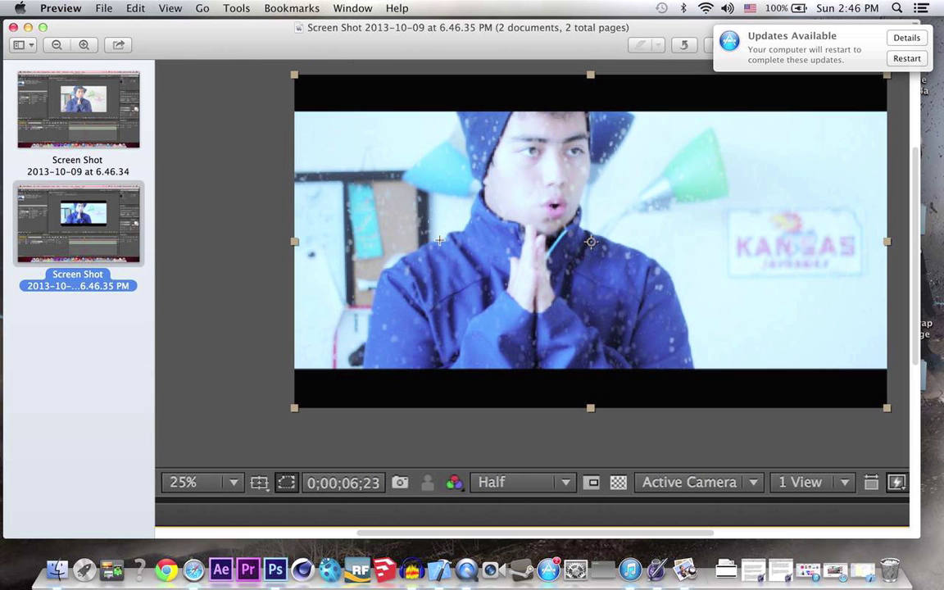
pyautogui.scroll(2, 439, 239)
pyautogui.hscroll(1, 439, 240)
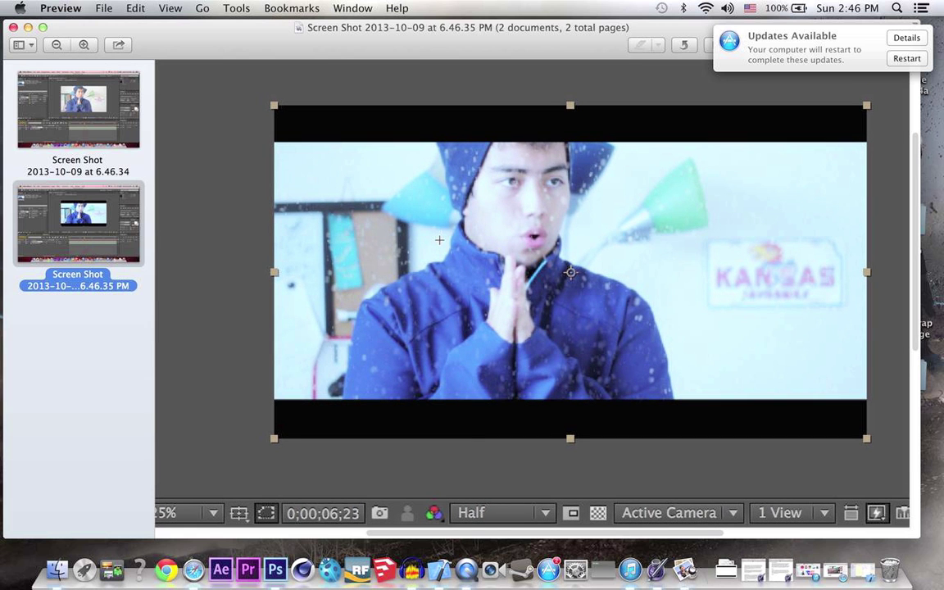
pyautogui.scroll(-5, 439, 239)
pyautogui.scroll(5, 440, 239)
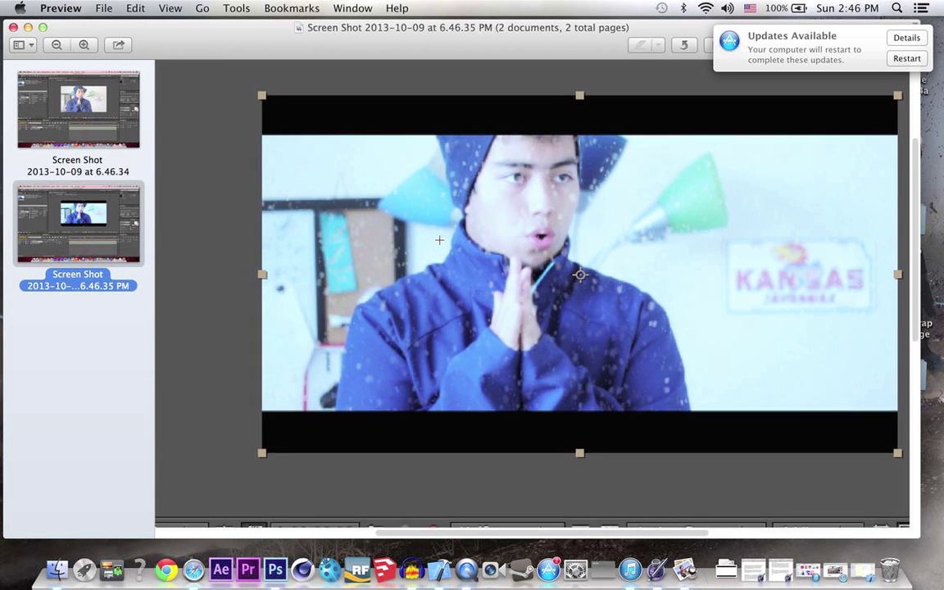
pyautogui.scroll(-1, 439, 239)
pyautogui.hscroll(3, 439, 239)
pyautogui.scroll(1, 440, 241)
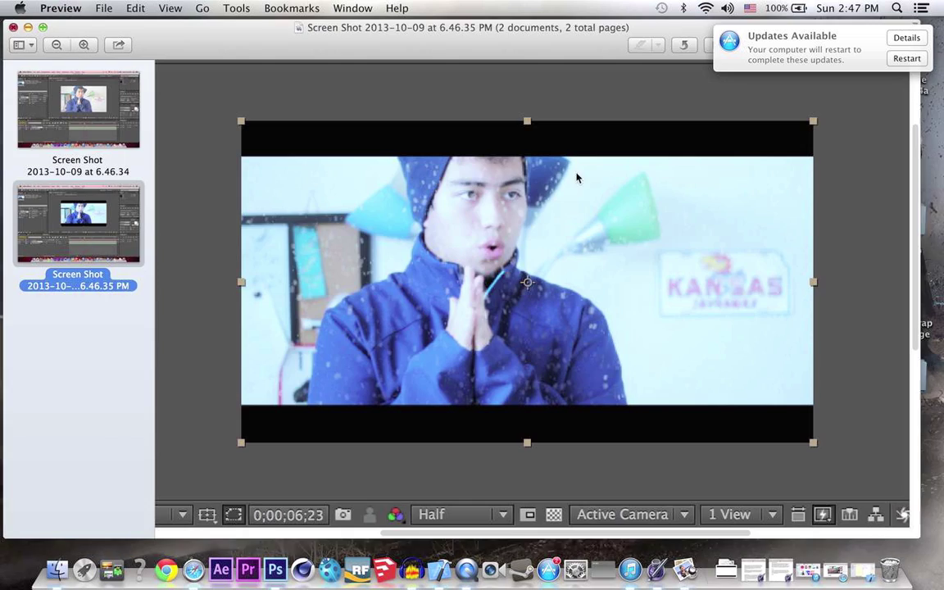
pyautogui.press('F11')
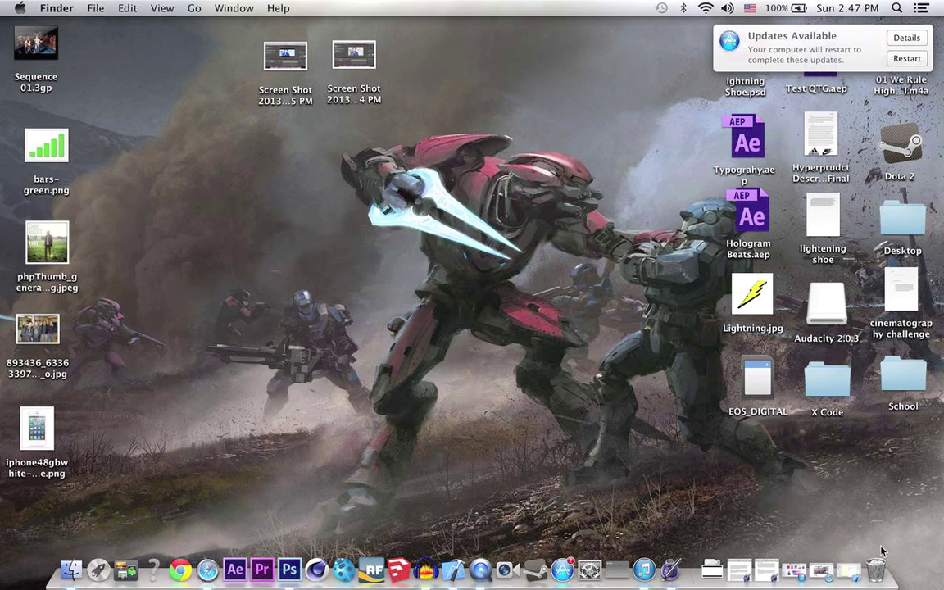
# - Restore the Yes or No App project and run it, producing 7 build issues
pyautogui.click(793, 570)
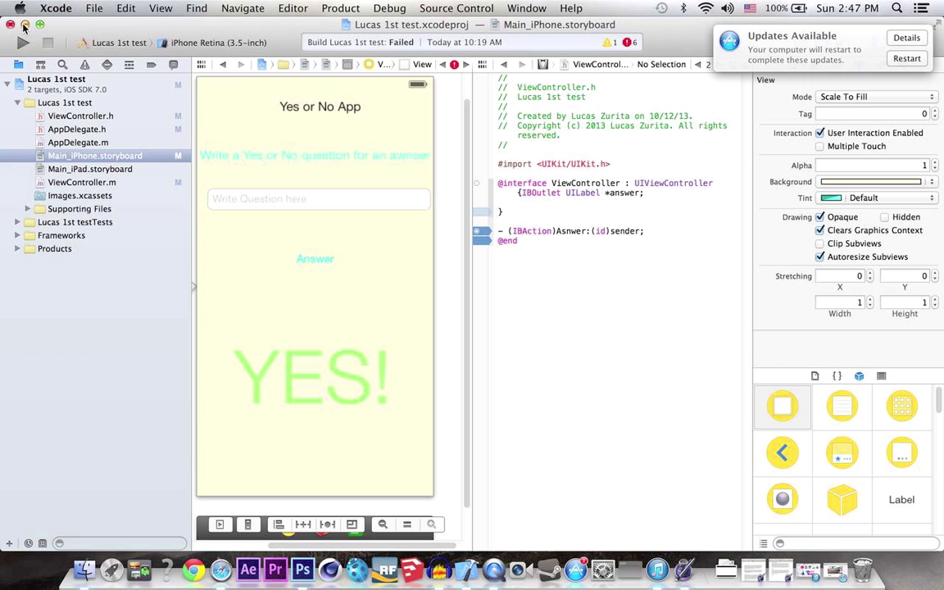
pyautogui.click(346, 203)
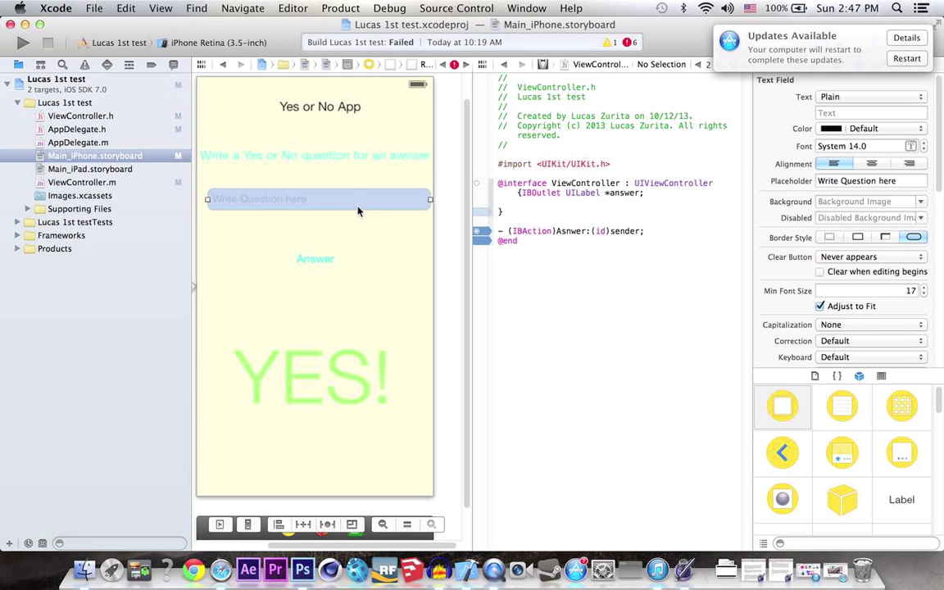
pyautogui.click(23, 42)
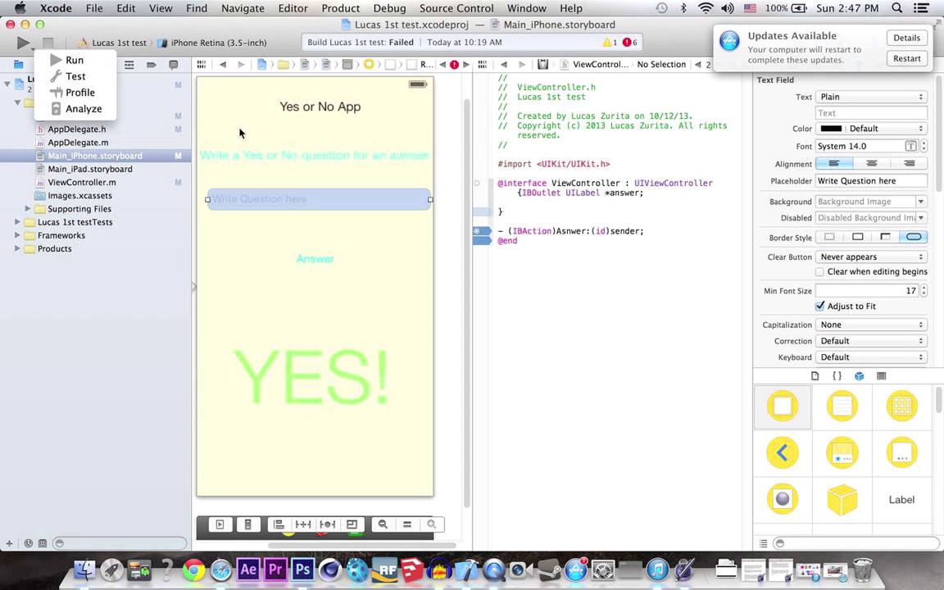
pyautogui.click(45, 59)
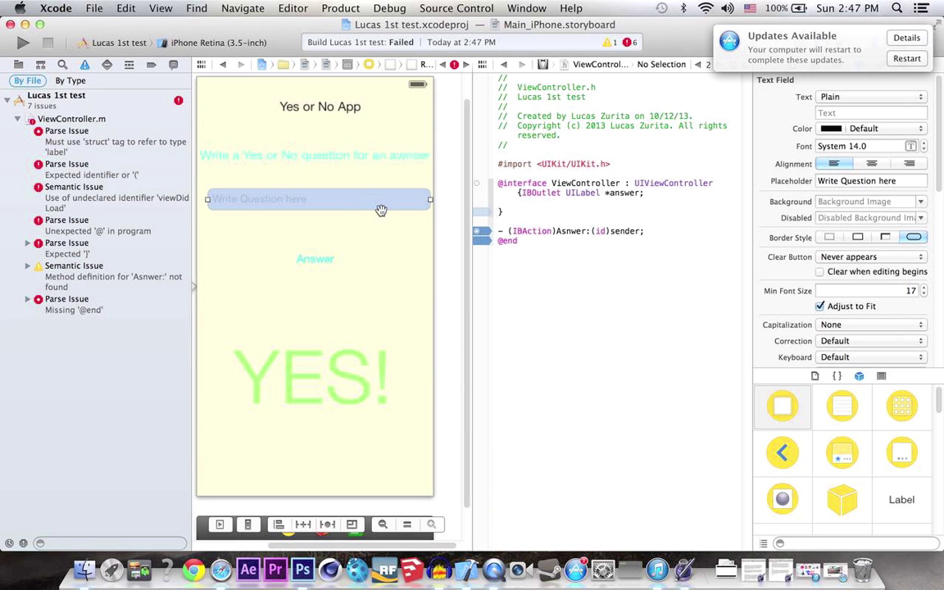
# - Look over the ViewController.h code and storyboard, then minimize the Xcode project window
pyautogui.click(554, 354)
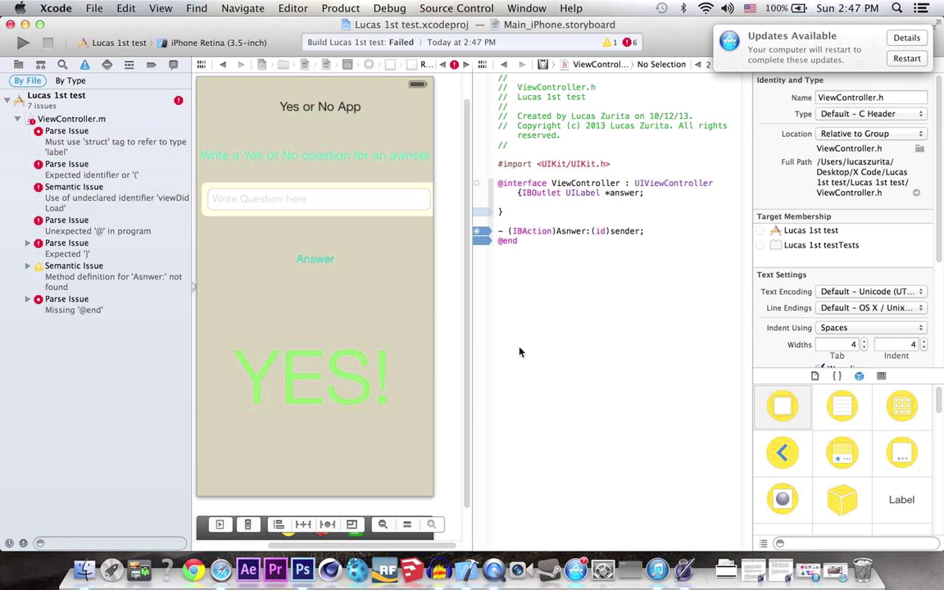
pyautogui.click(335, 271)
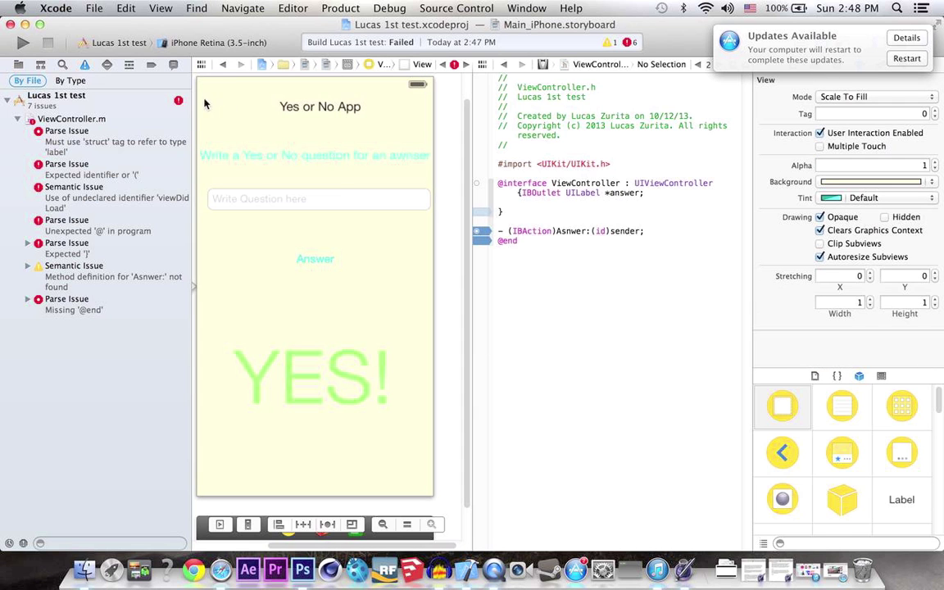
pyautogui.press('super+Tab')
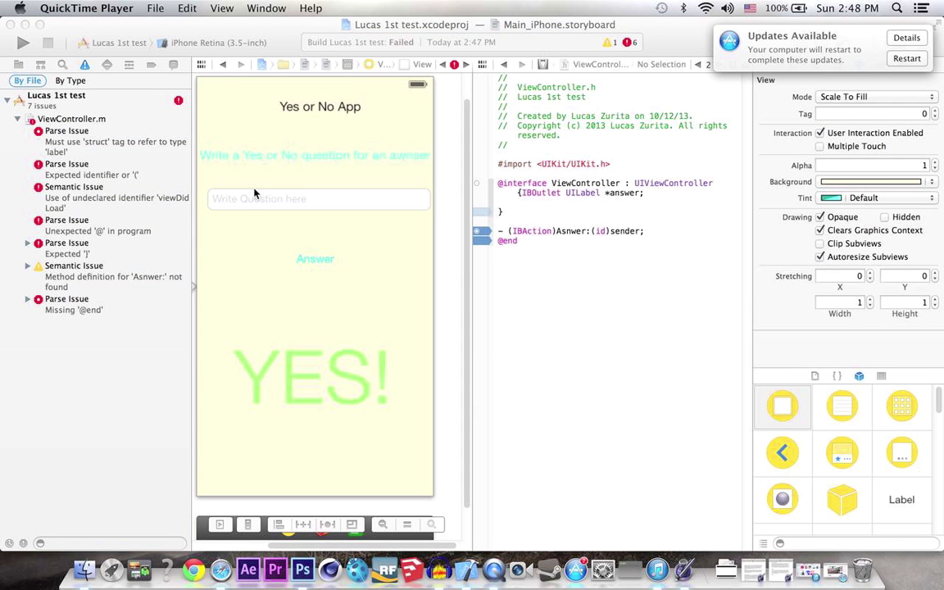
pyautogui.click(25, 24)
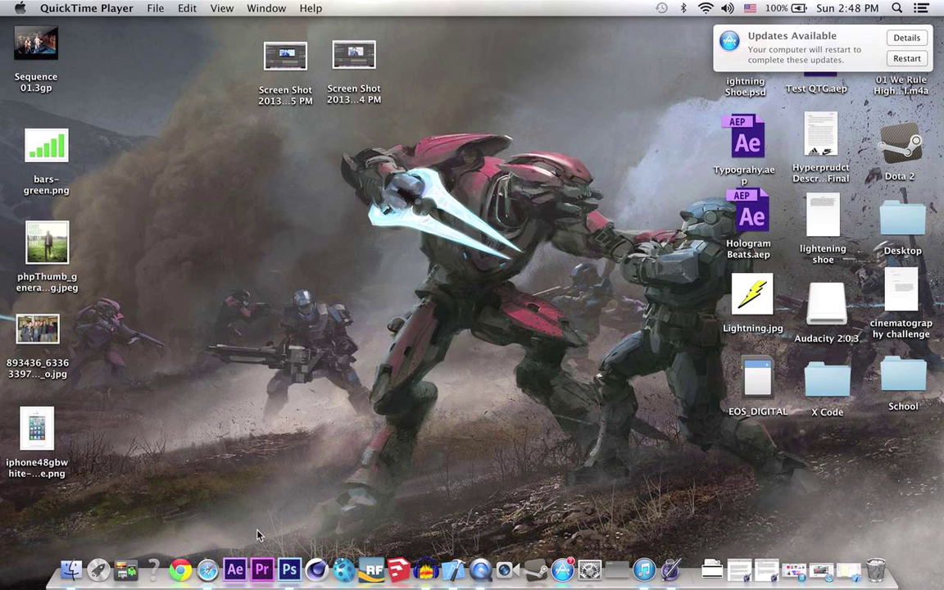
# - Launch After Effects CS6 and browse the EOS_DIGITAL card into its DCIM folder
pyautogui.click(236, 570)
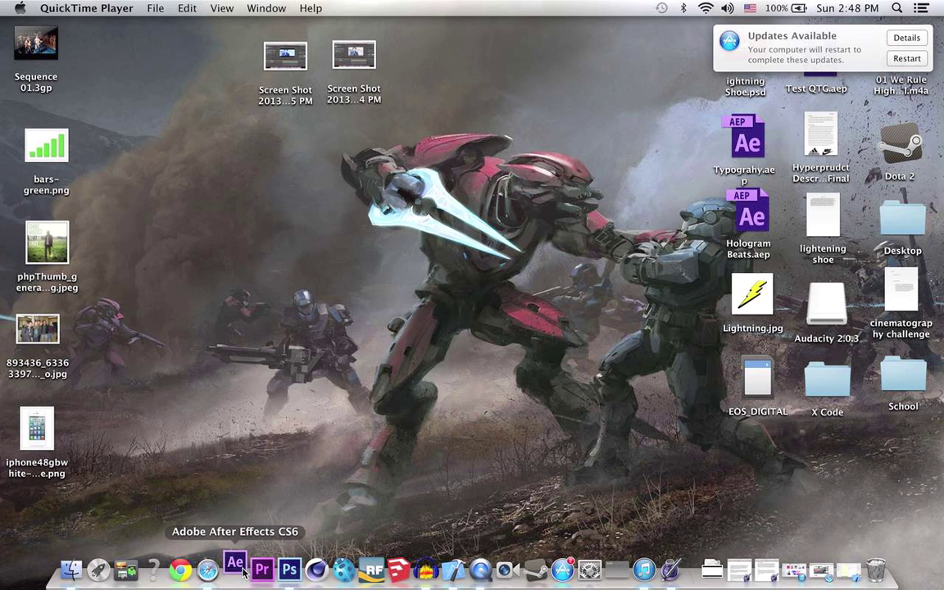
pyautogui.click(72, 569)
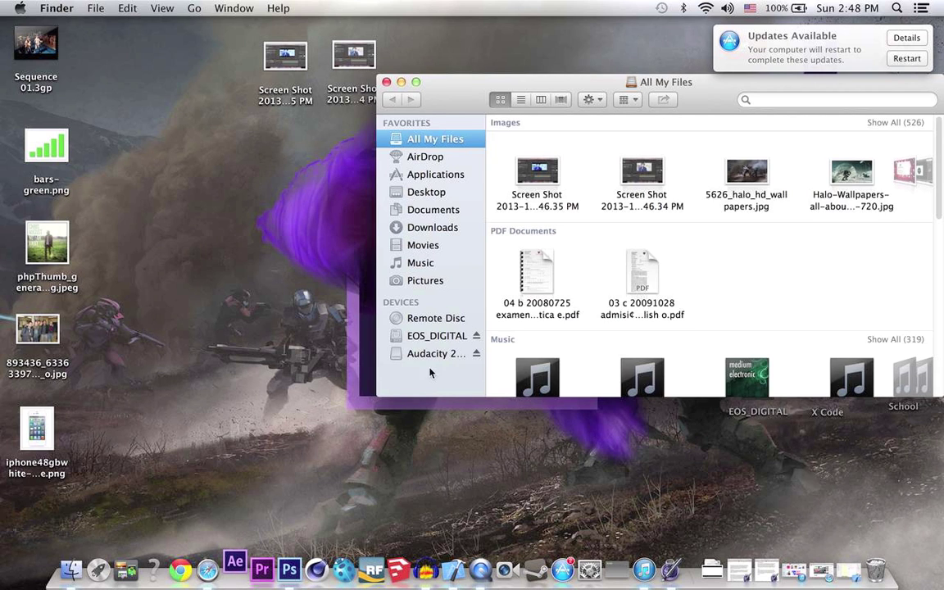
pyautogui.click(434, 336)
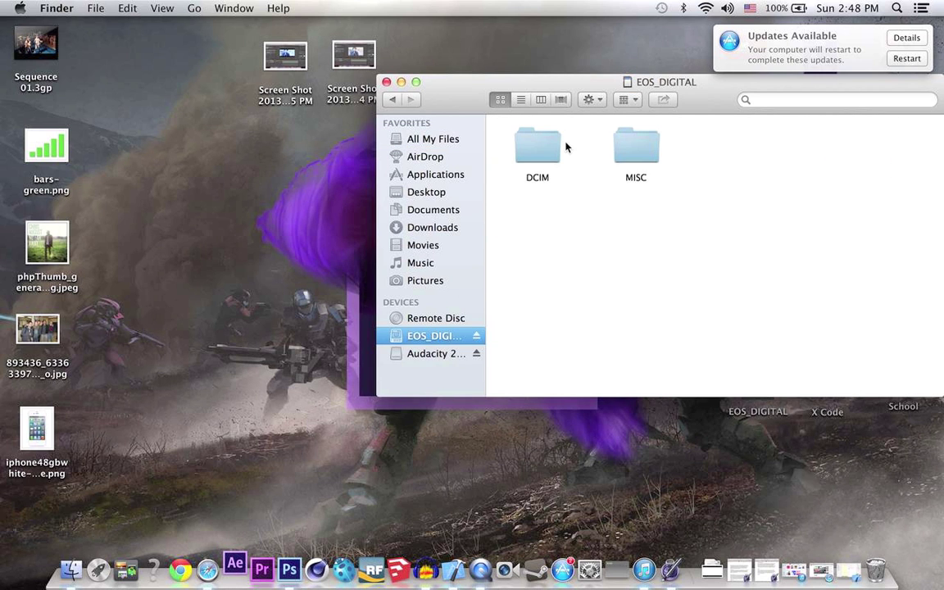
pyautogui.doubleClick(529, 146)
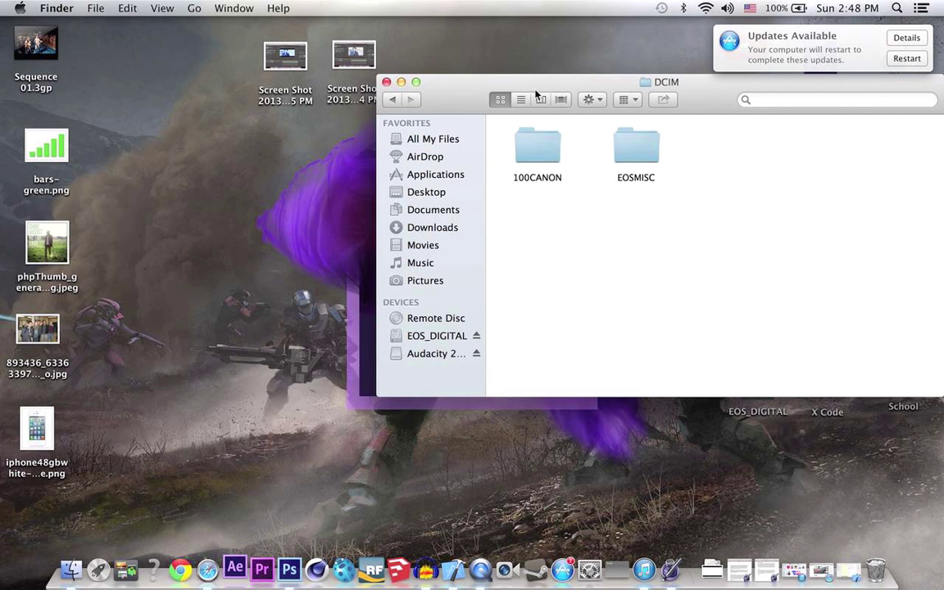
pyautogui.moveTo(481, 79); pyautogui.dragTo(352, 80)
# - Open the 100CANON folder and select and preview MVI_6086.MOV
pyautogui.doubleClick(418, 146)
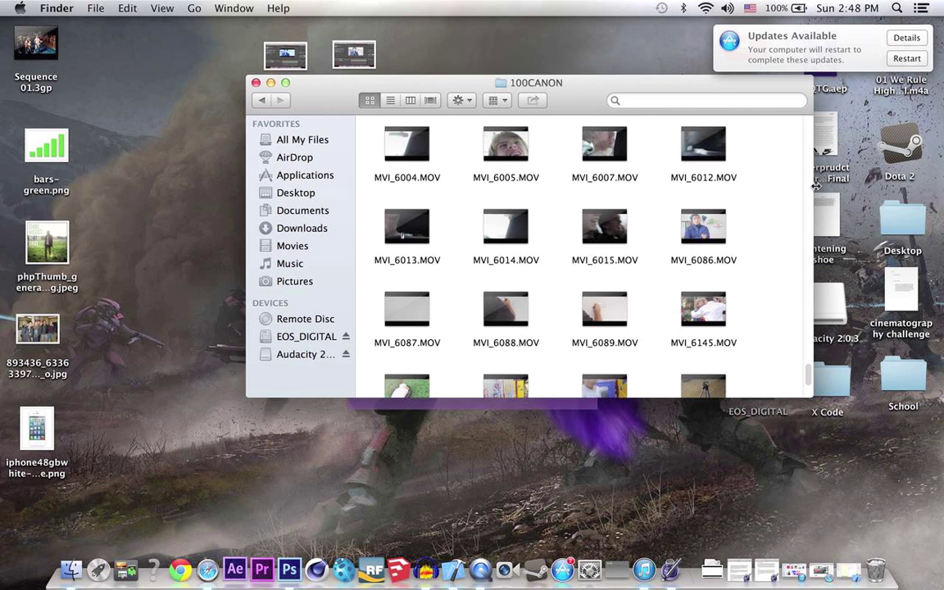
pyautogui.click(703, 226)
pyautogui.click(703, 226)
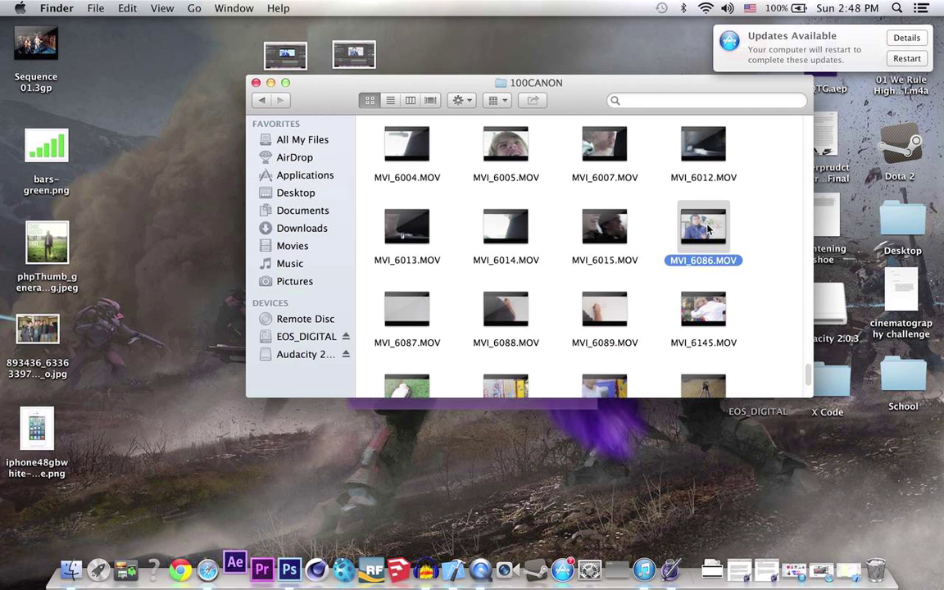
pyautogui.moveTo(316, 105); pyautogui.dragTo(242, 547)
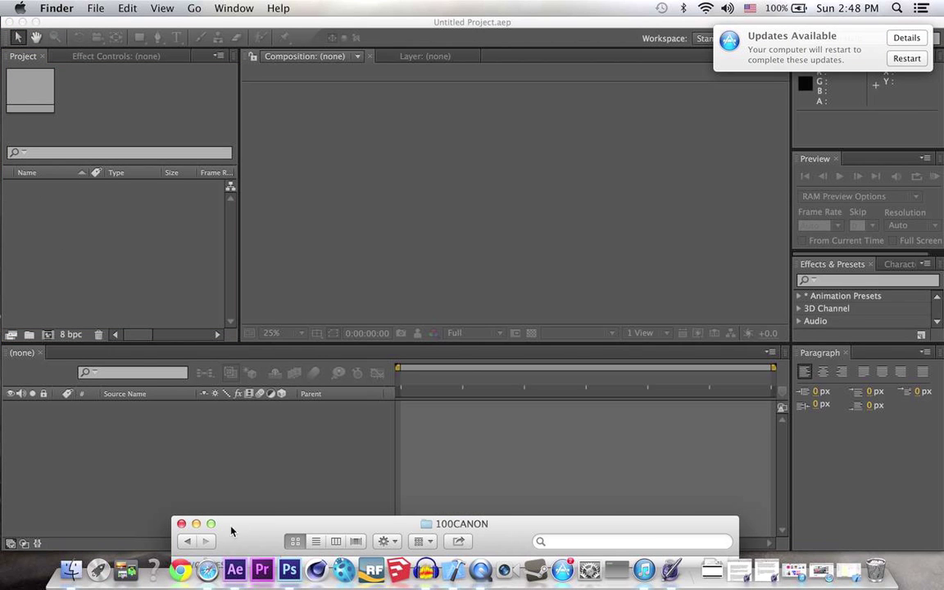
# - Import MVI_6086.MOV into the After Effects Project panel, accepting the disk cache warning
pyautogui.moveTo(232, 531); pyautogui.dragTo(310, 162)
pyautogui.moveTo(674, 308); pyautogui.dragTo(106, 223)
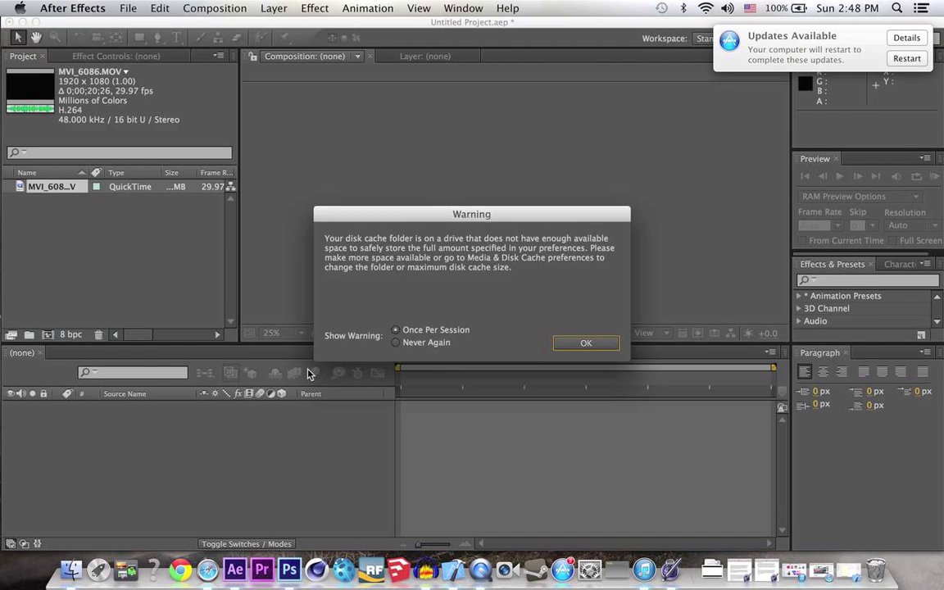
pyautogui.click(575, 344)
# - Close the 100CANON window and create an MVI_6086 composition from the clip
pyautogui.click(71, 570)
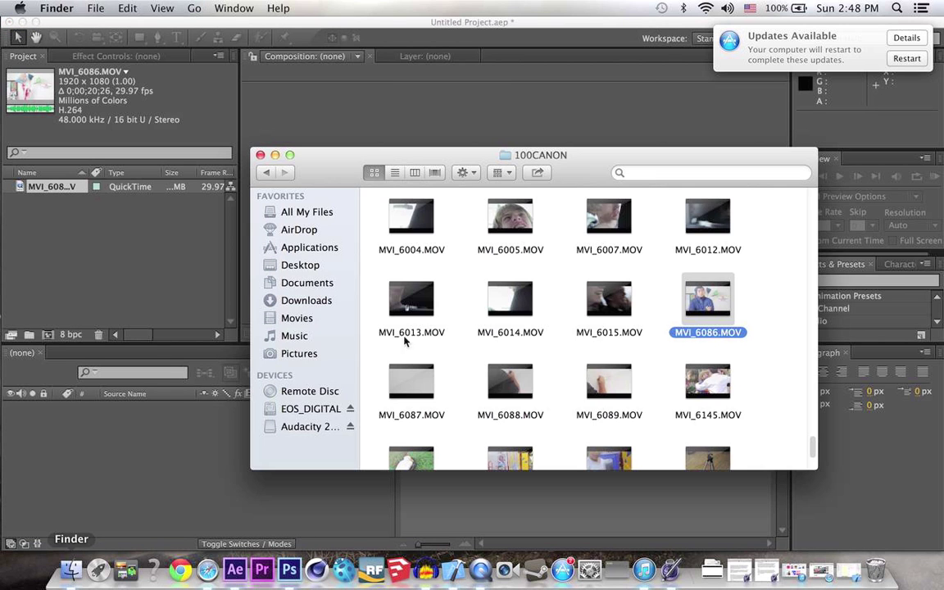
pyautogui.click(260, 156)
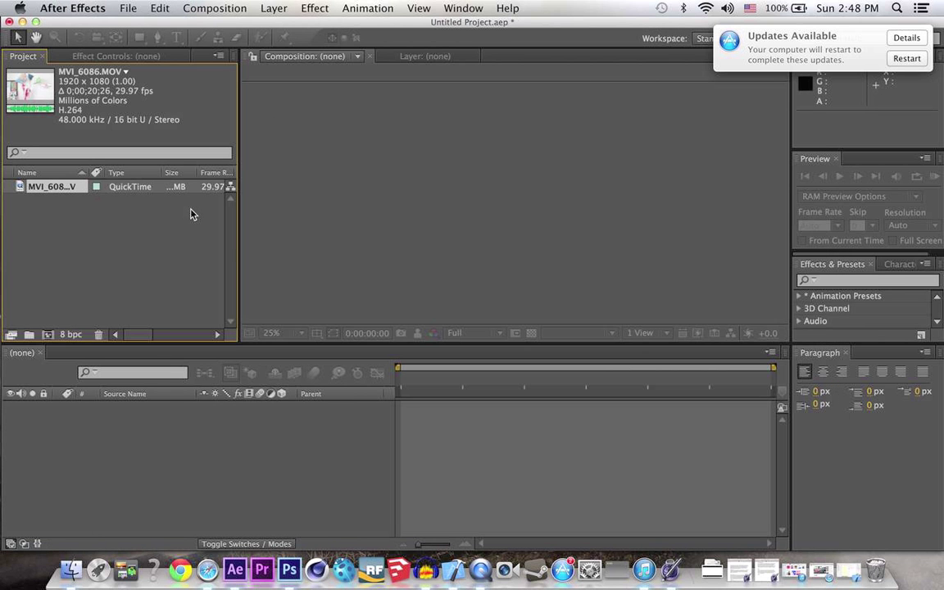
pyautogui.click(66, 208)
pyautogui.moveTo(59, 191); pyautogui.dragTo(50, 333)
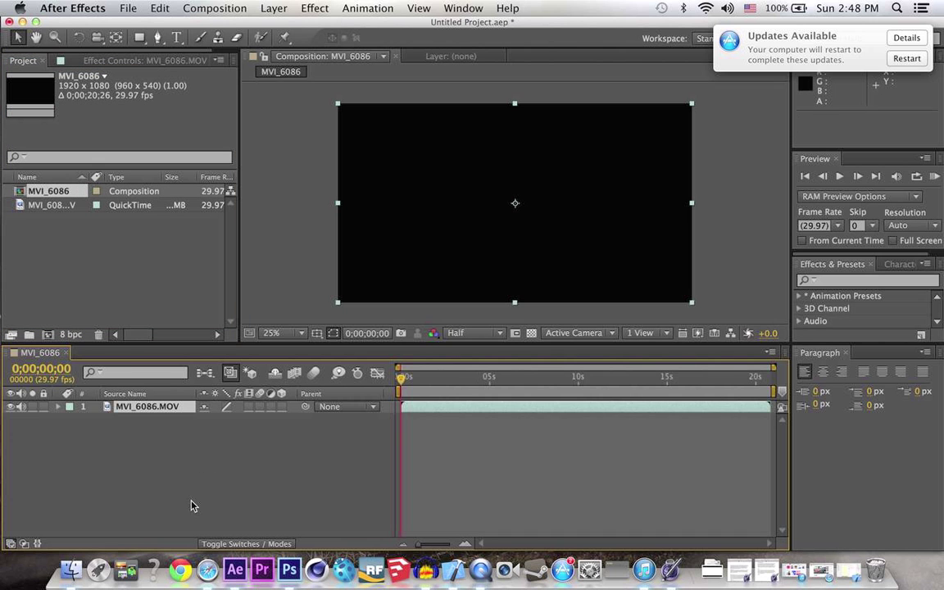
# - Move the playhead to 0;00;05;12, where the young man's hands are together
pyautogui.click(189, 501)
pyautogui.click(471, 378)
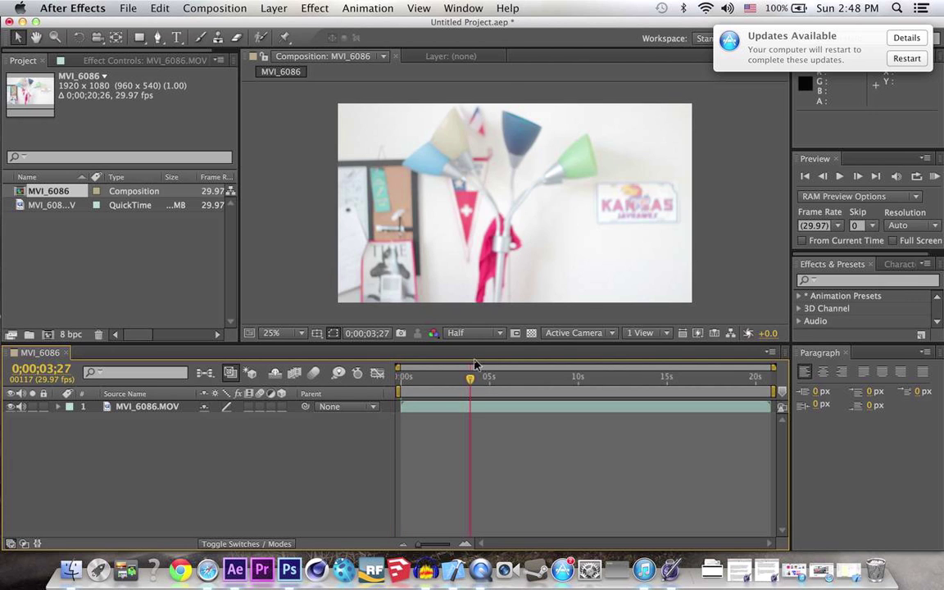
pyautogui.click(497, 378)
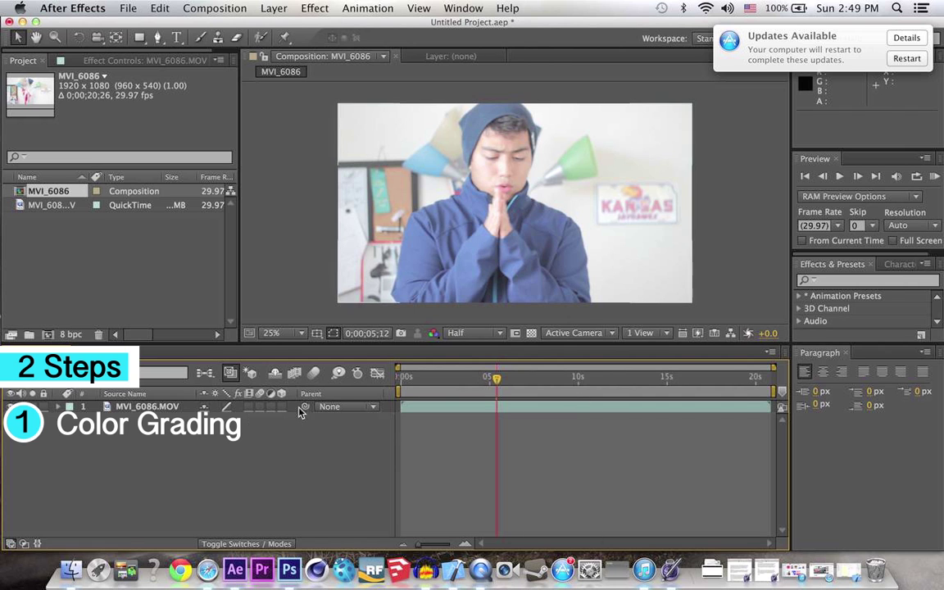
# - Rename the MVI_6086.MOV layer to 'Clip'
pyautogui.click(127, 404)
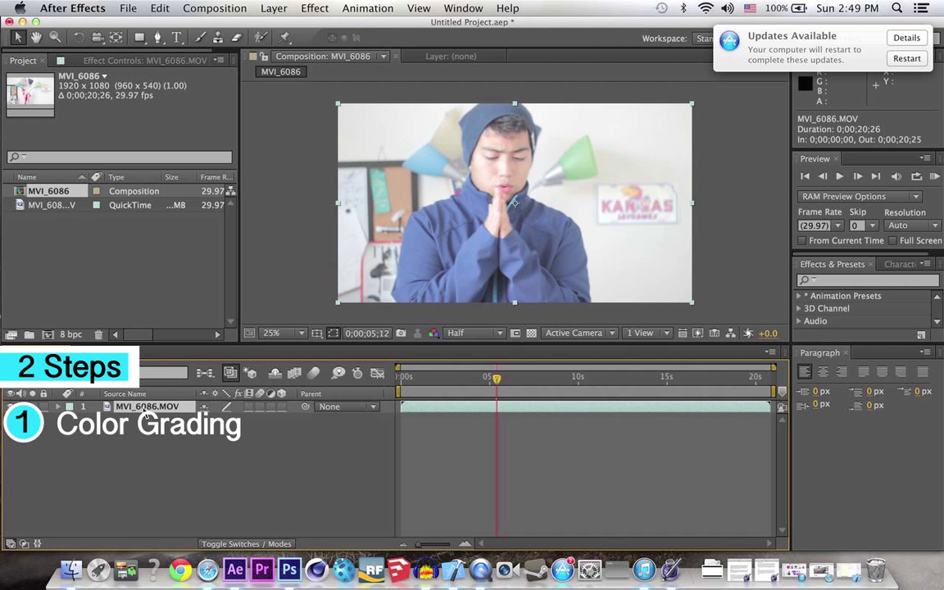
pyautogui.press('Return')
pyautogui.write('Clip')
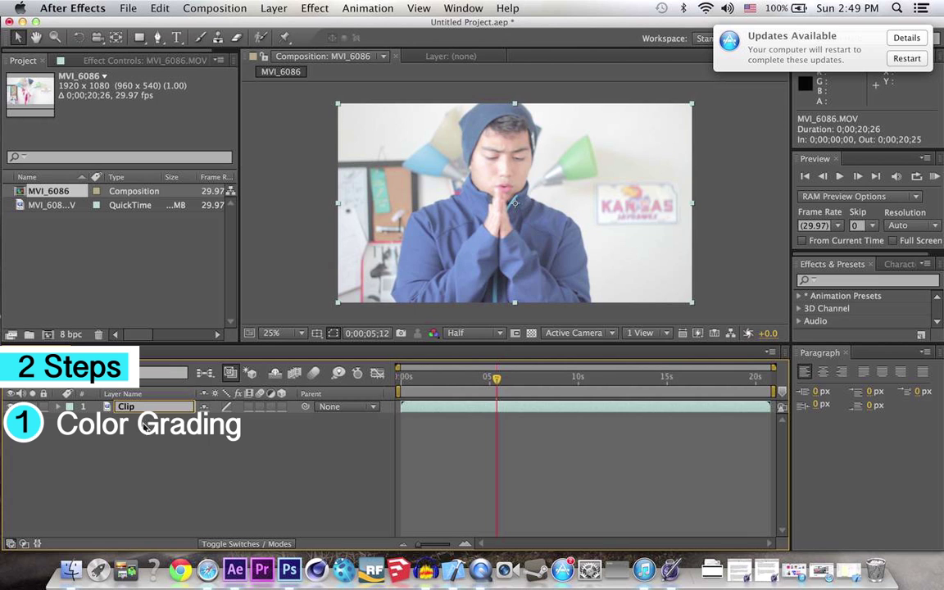
pyautogui.press('Return')
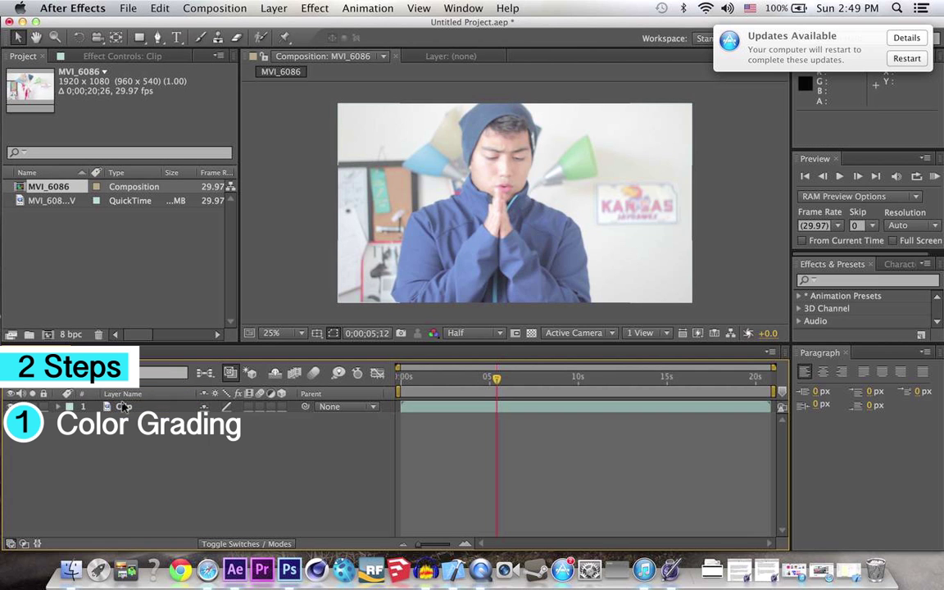
pyautogui.click(123, 407)
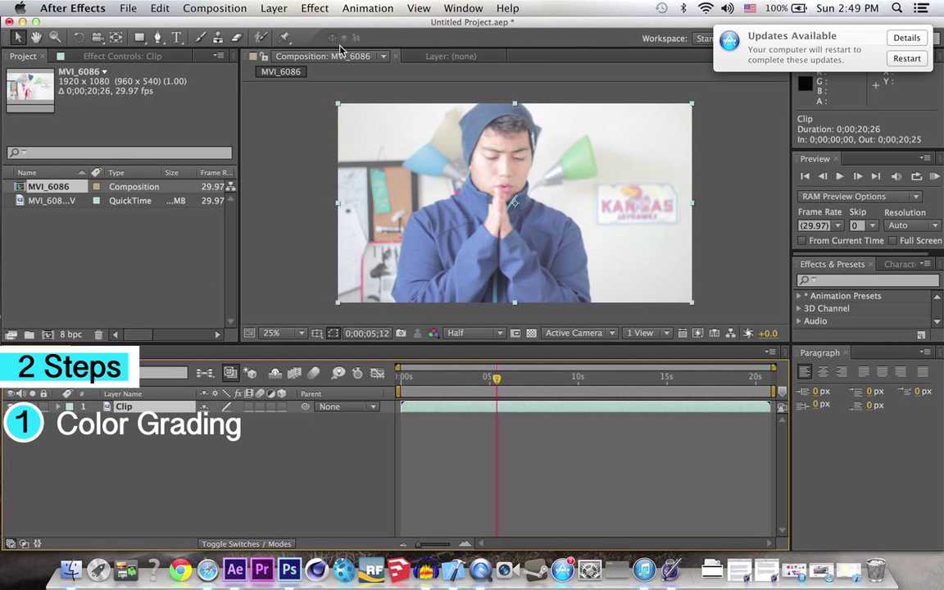
# - Apply Color Correction > Curves to Clip and bend the RGB curve into an S
pyautogui.click(316, 8)
pyautogui.moveTo(356, 134)
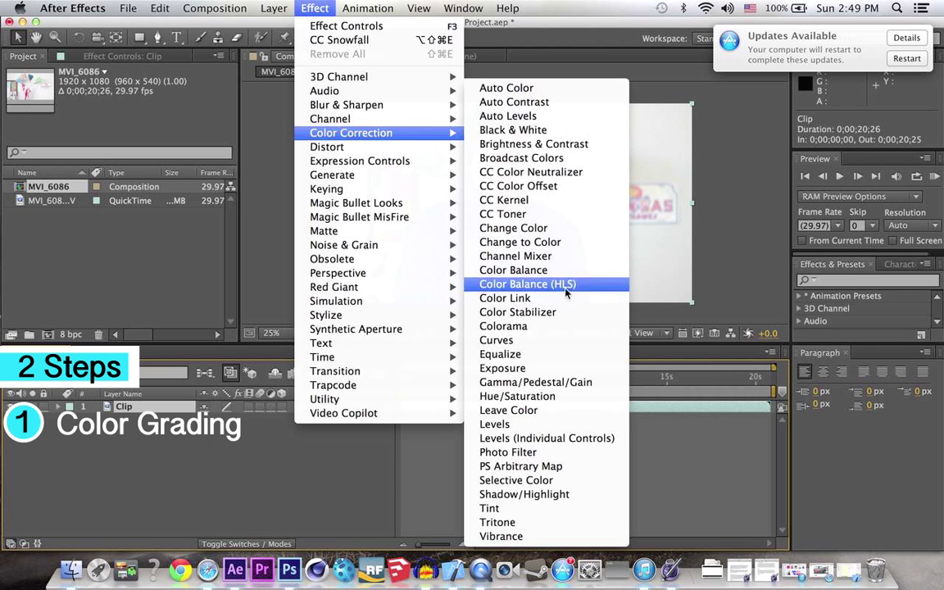
pyautogui.click(495, 340)
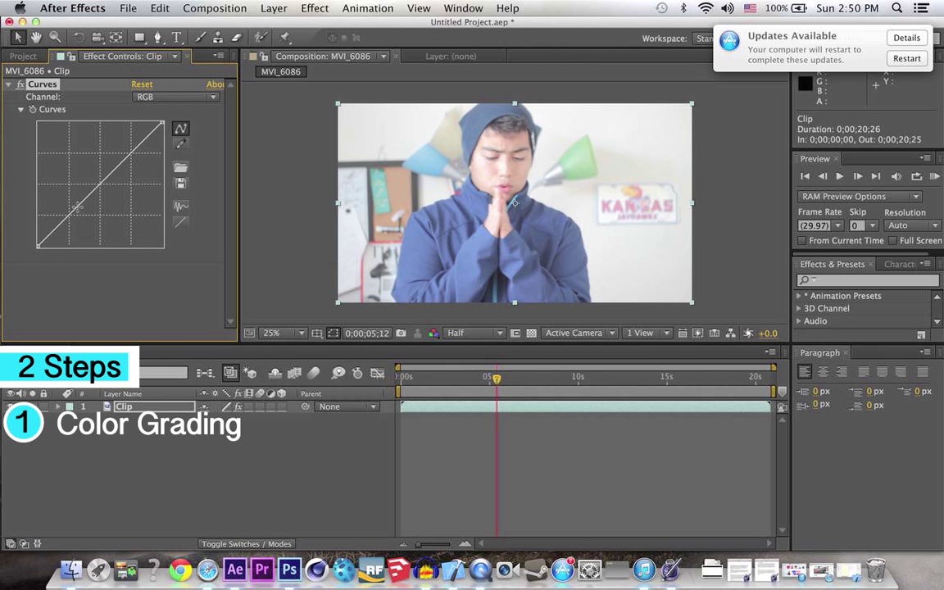
pyautogui.moveTo(76, 207); pyautogui.dragTo(76, 217)
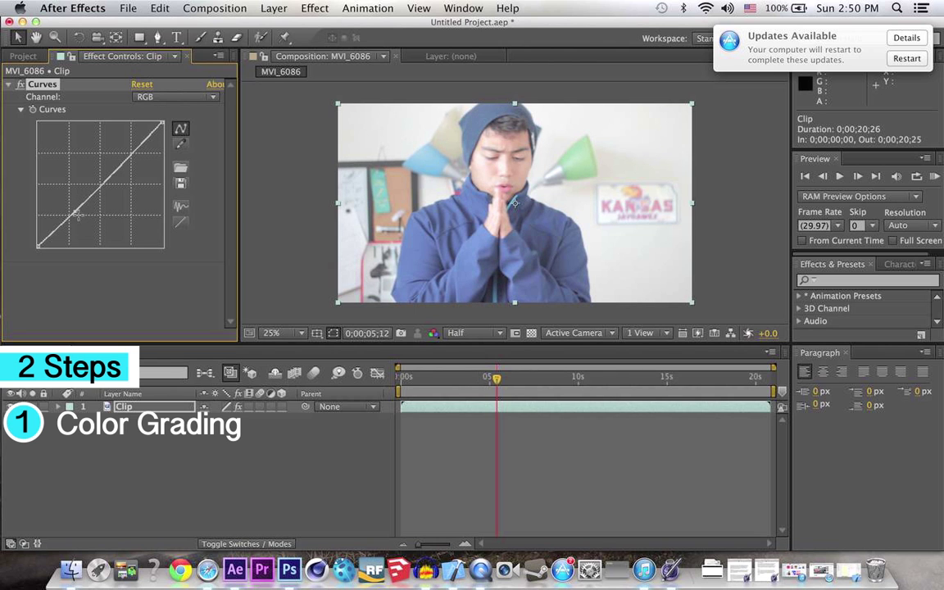
pyautogui.click(135, 154)
pyautogui.moveTo(135, 151); pyautogui.dragTo(131, 149)
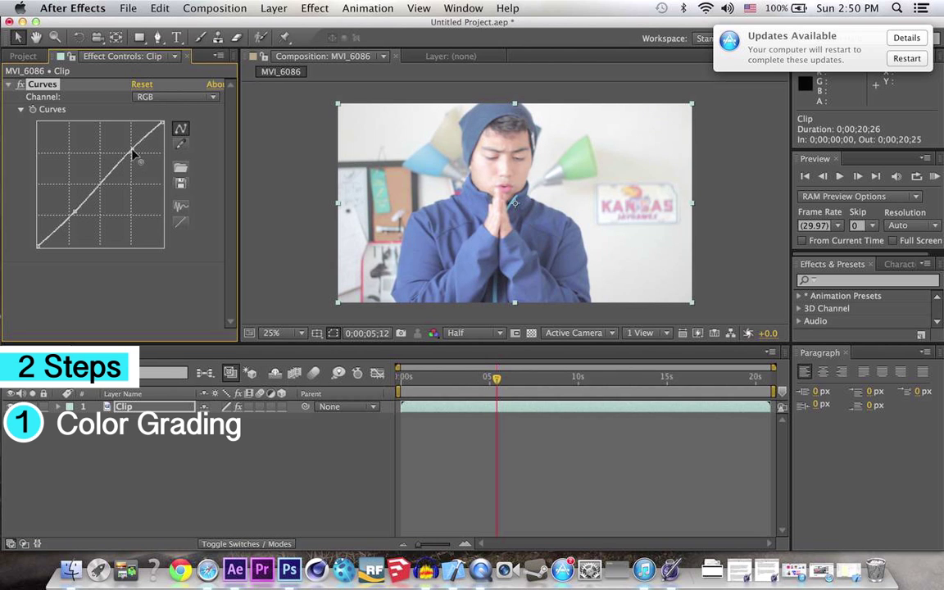
pyautogui.click(76, 215)
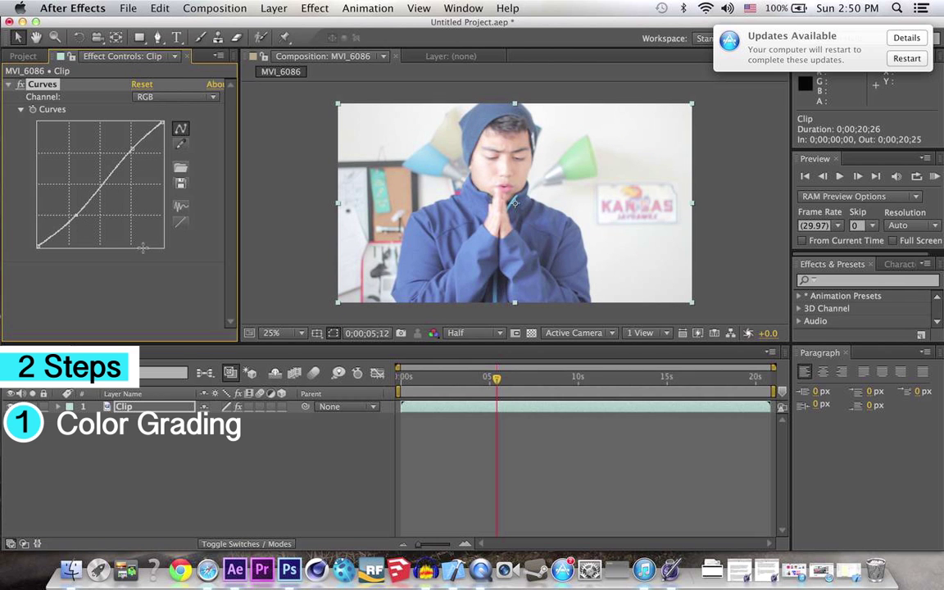
# - Toggle the Curves effect off and on to compare the graded and ungraded frame
pyautogui.click(203, 385)
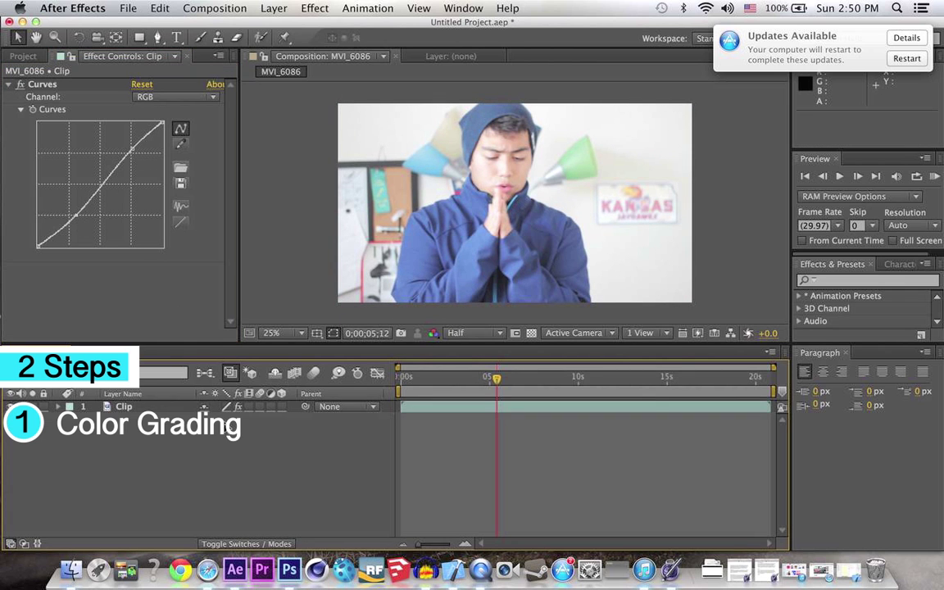
pyautogui.click(18, 85)
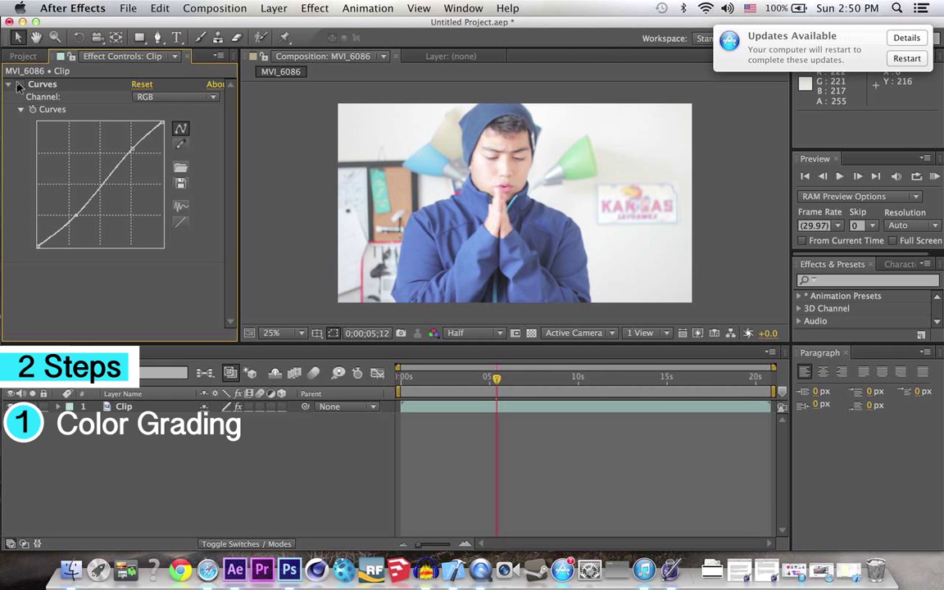
pyautogui.click(18, 86)
pyautogui.click(18, 85)
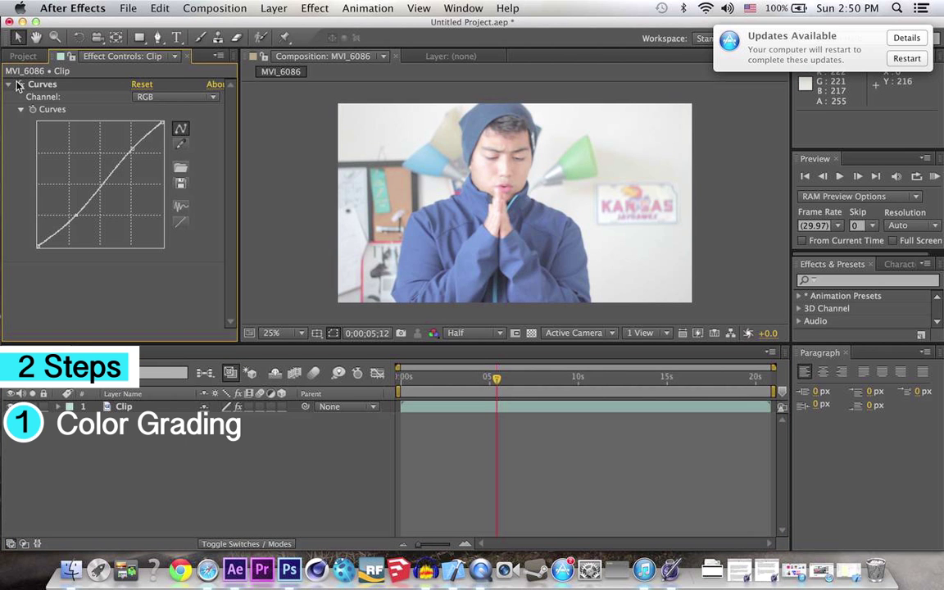
pyautogui.click(18, 85)
pyautogui.click(18, 85)
pyautogui.click(18, 85)
pyautogui.click(18, 85)
pyautogui.click(18, 85)
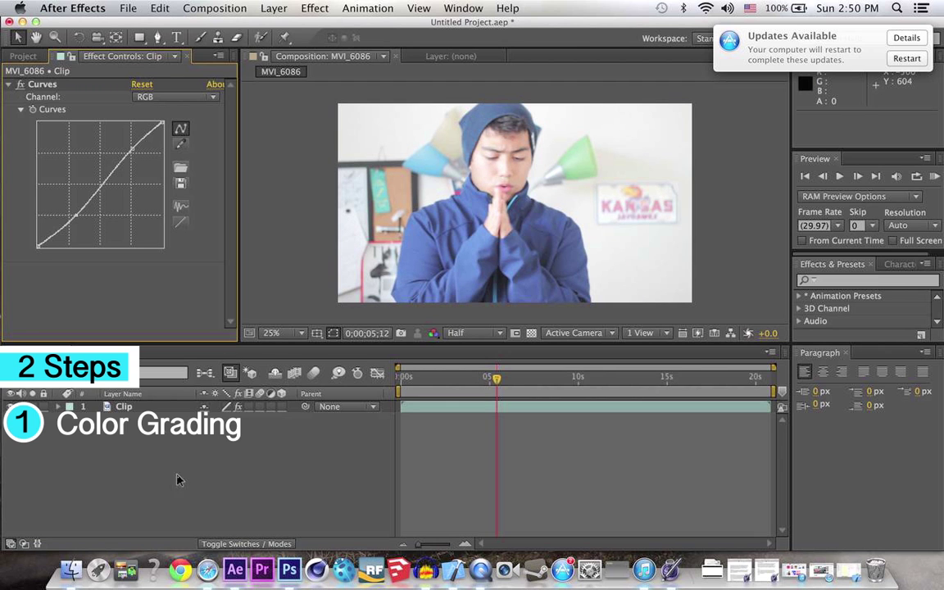
# - Switch between the source name and the Clip layer name, then collapse the Curves effect
pyautogui.click(122, 394)
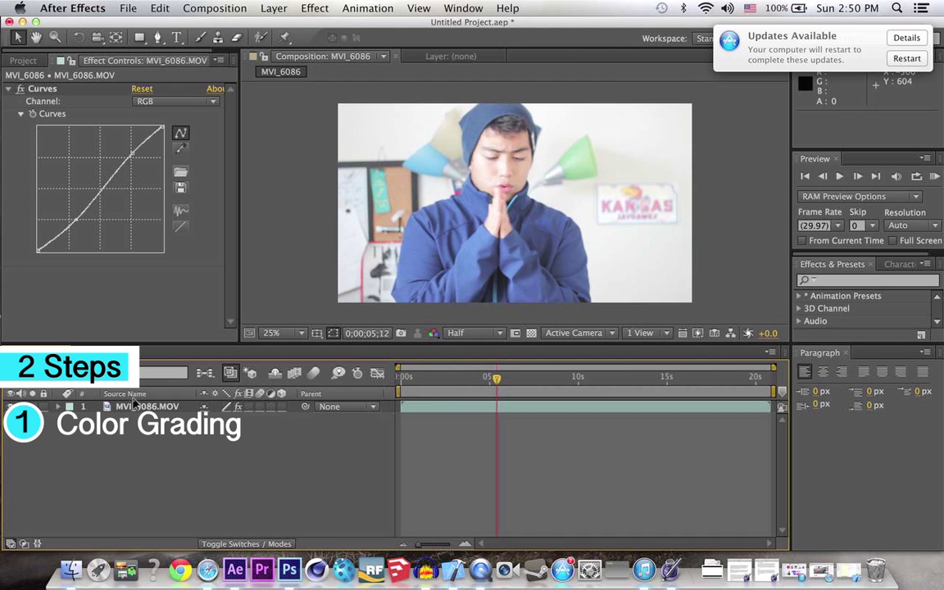
pyautogui.click(127, 394)
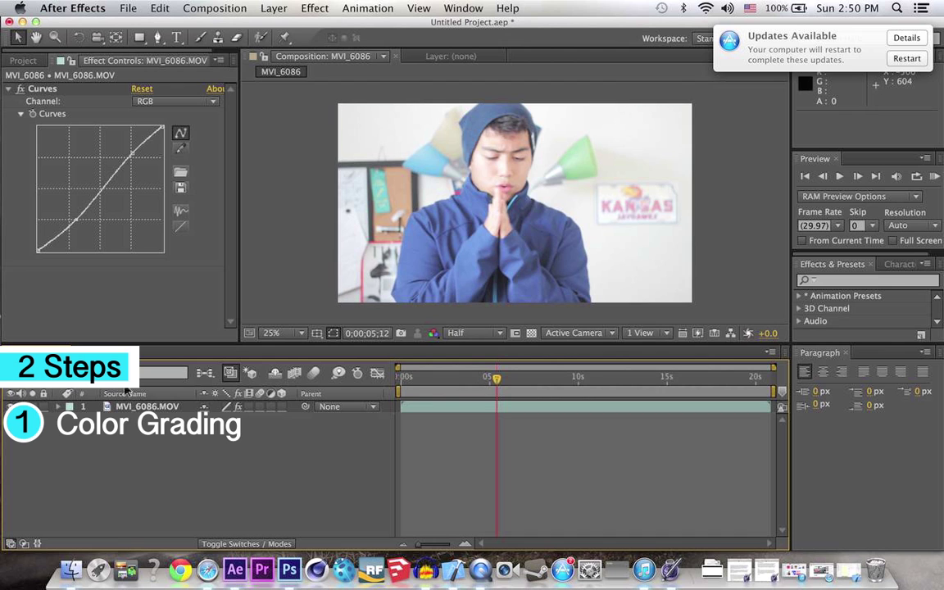
pyautogui.click(10, 84)
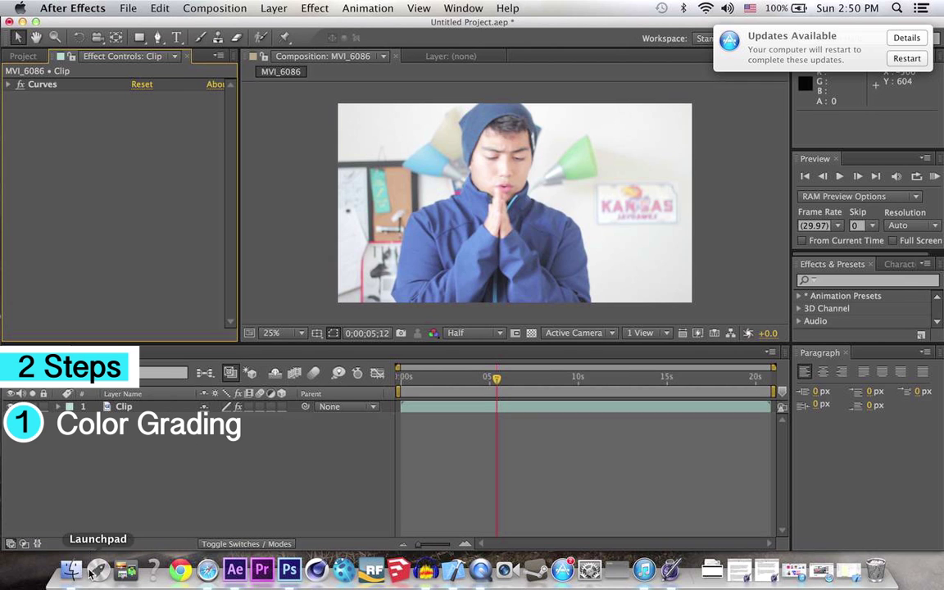
# - Add a Levels effect to the Clip layer, delete it, and reopen the Effect menu
pyautogui.click(127, 407)
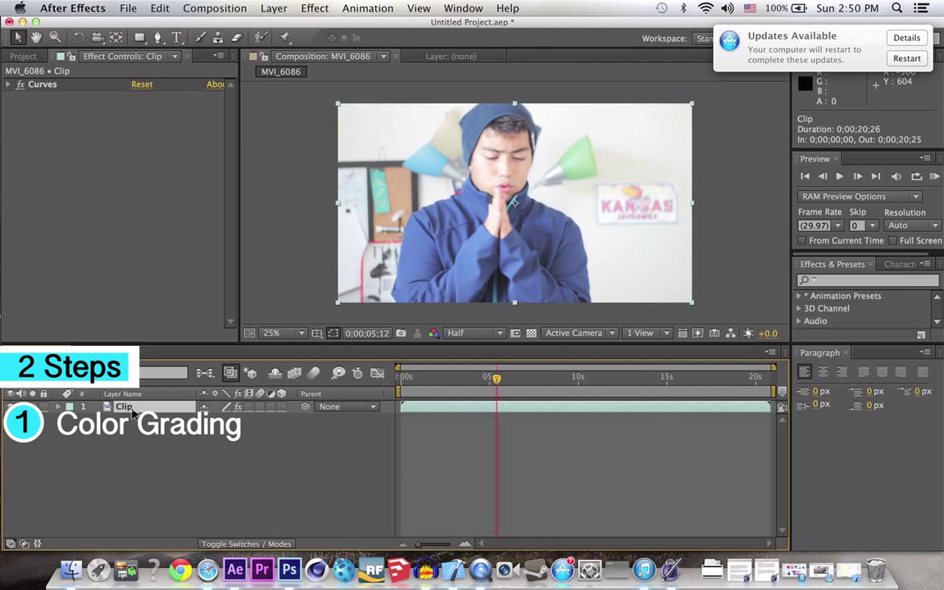
pyautogui.click(315, 8)
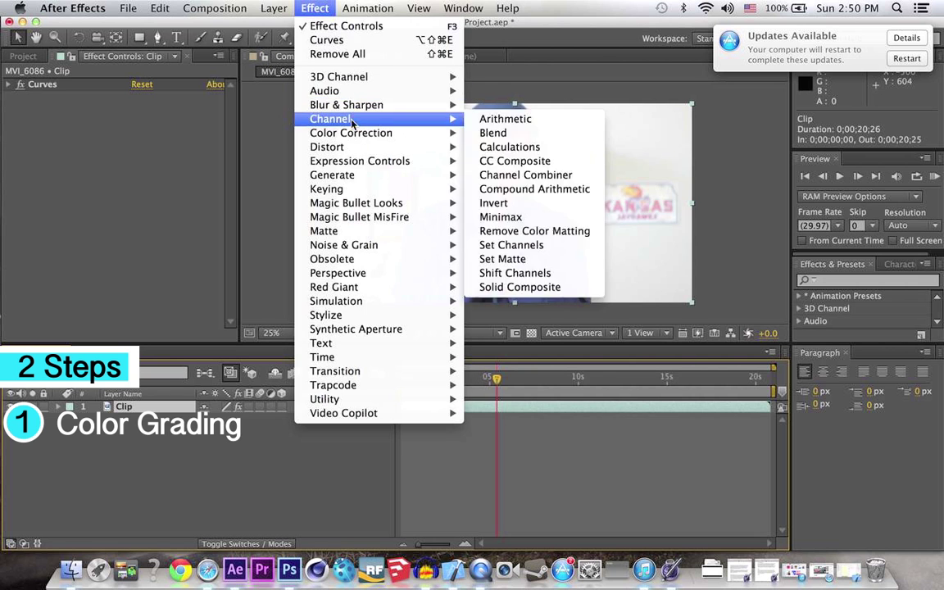
pyautogui.click(293, 61)
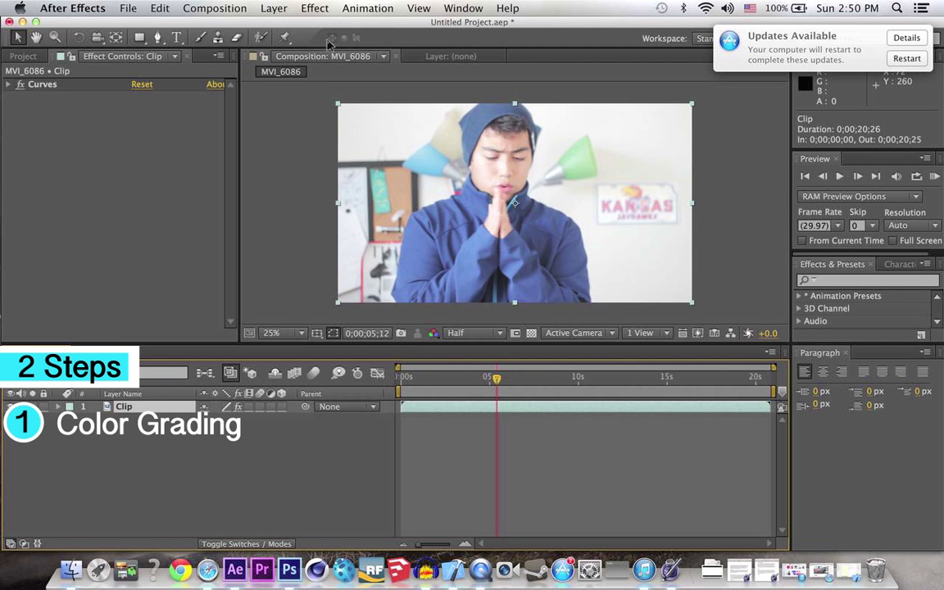
pyautogui.click(274, 7)
pyautogui.moveTo(315, 8)
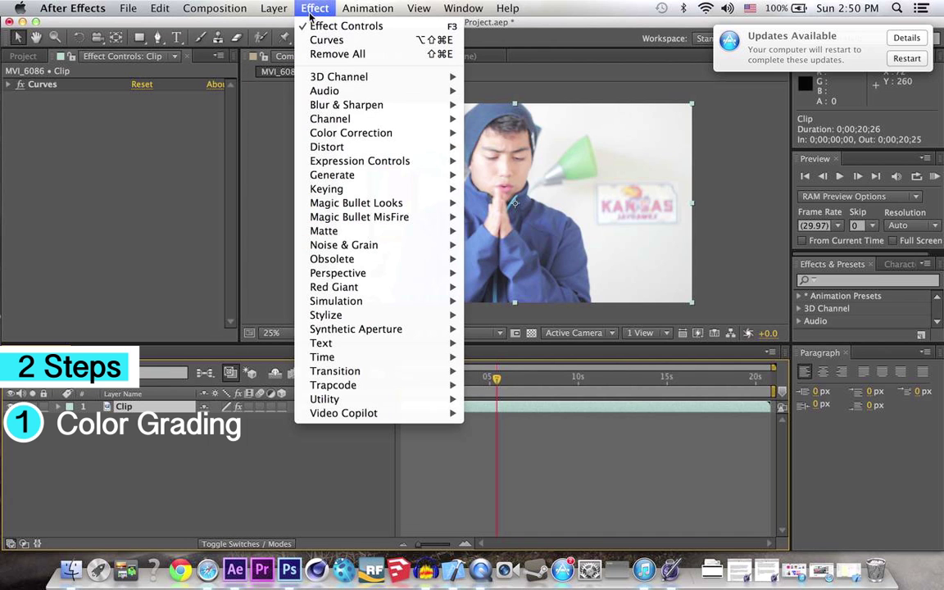
pyautogui.moveTo(327, 133)
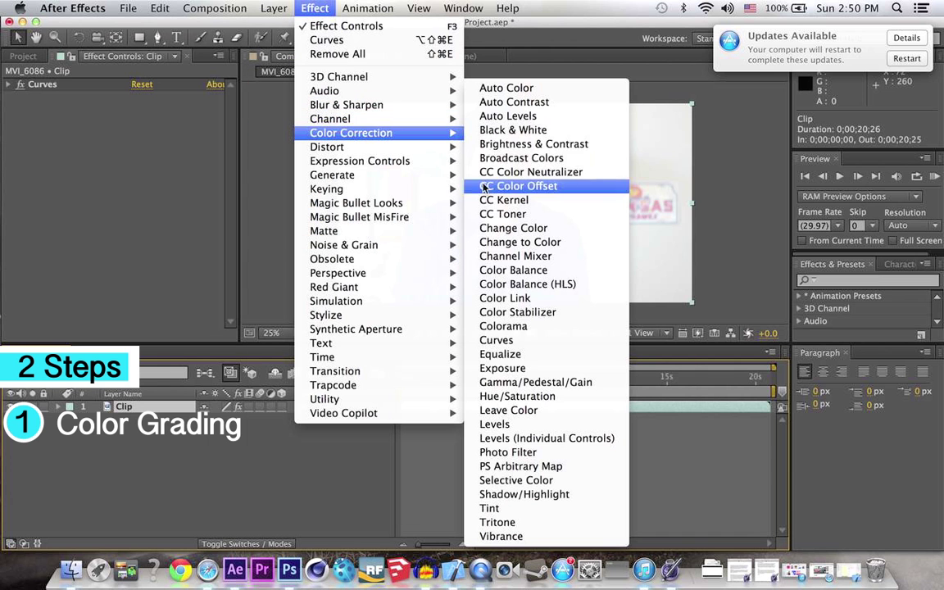
pyautogui.click(496, 423)
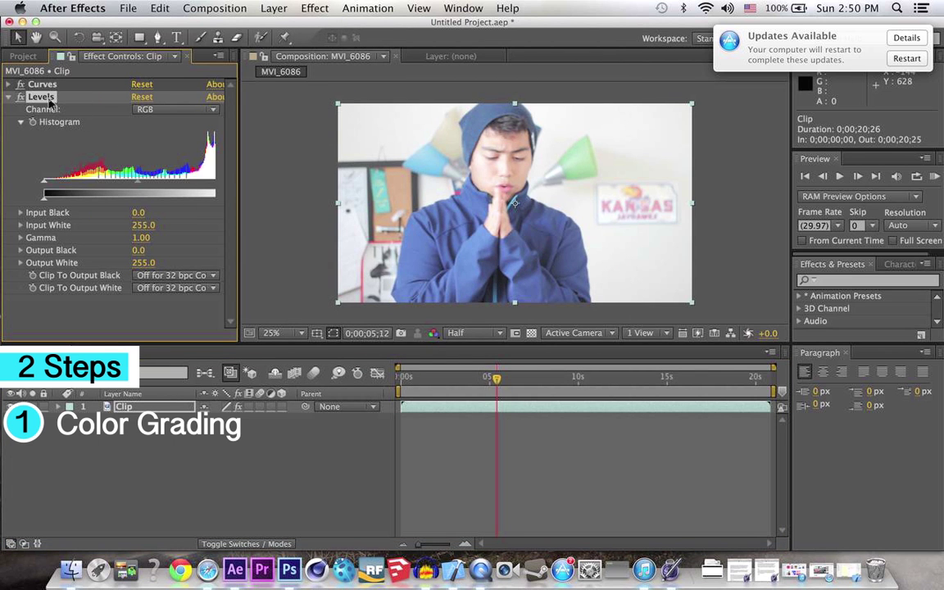
pyautogui.press('Delete')
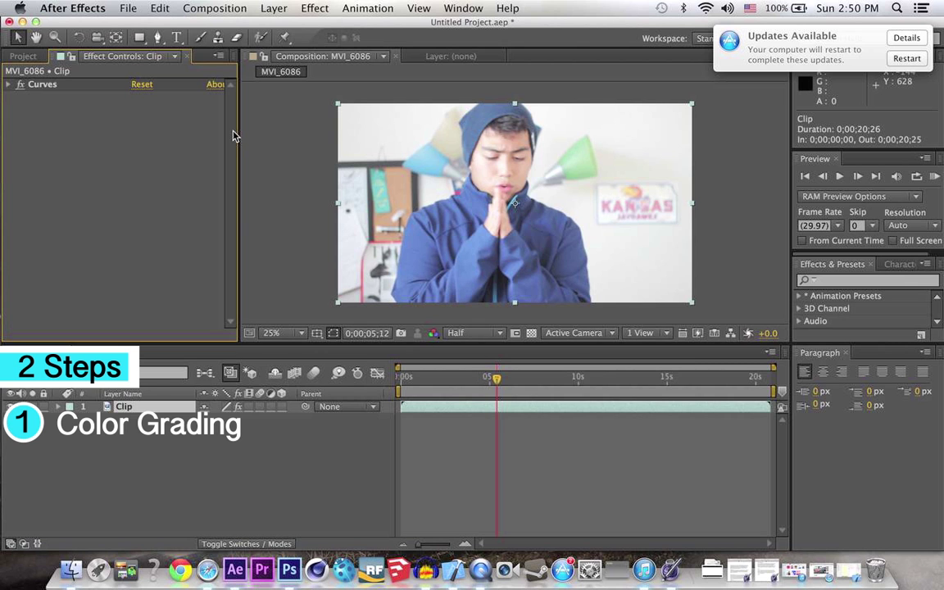
pyautogui.click(315, 8)
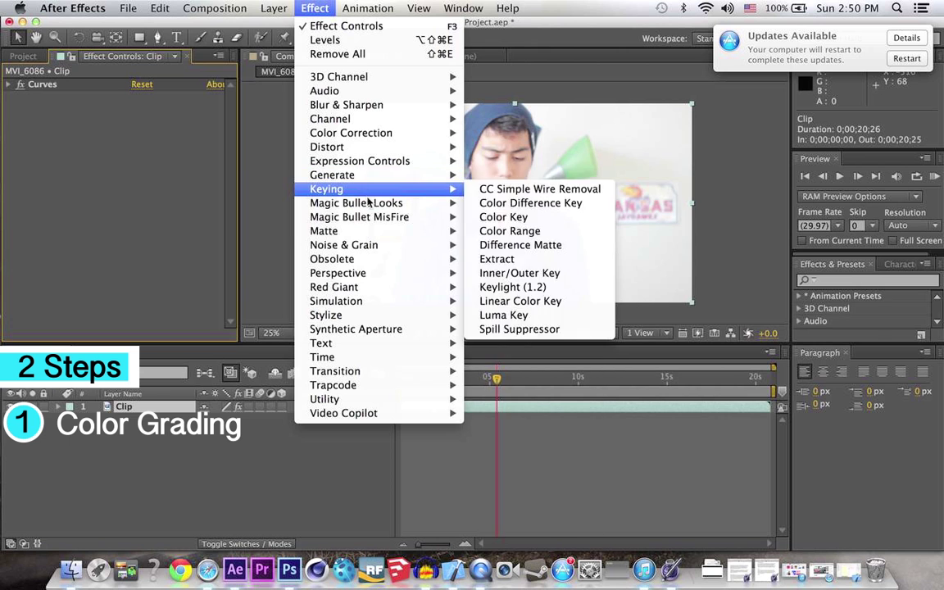
# - Add Magic Bullet Looks > Looks to the Clip layer and launch its editor via Edit...
pyautogui.moveTo(381, 204)
pyautogui.click(501, 203)
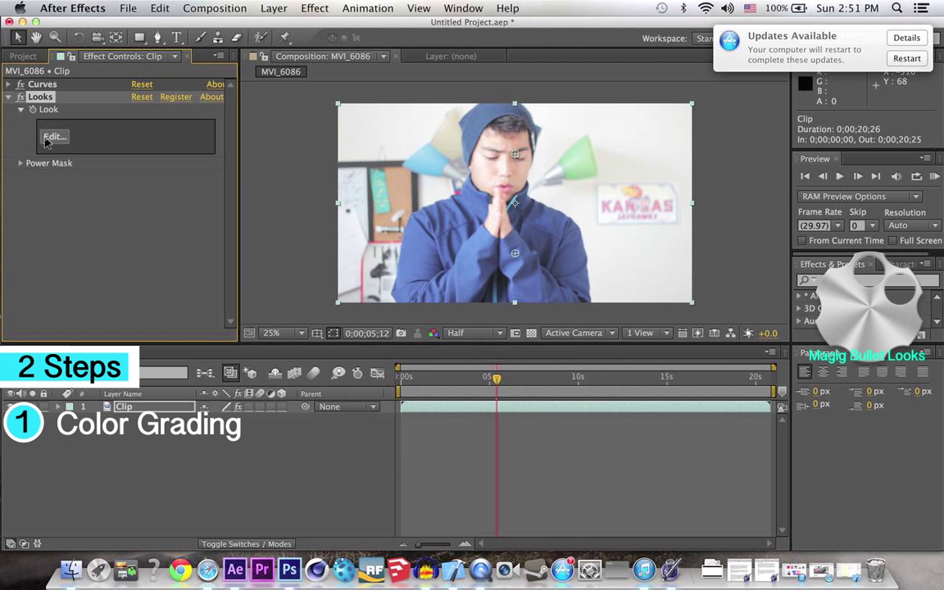
pyautogui.click(53, 137)
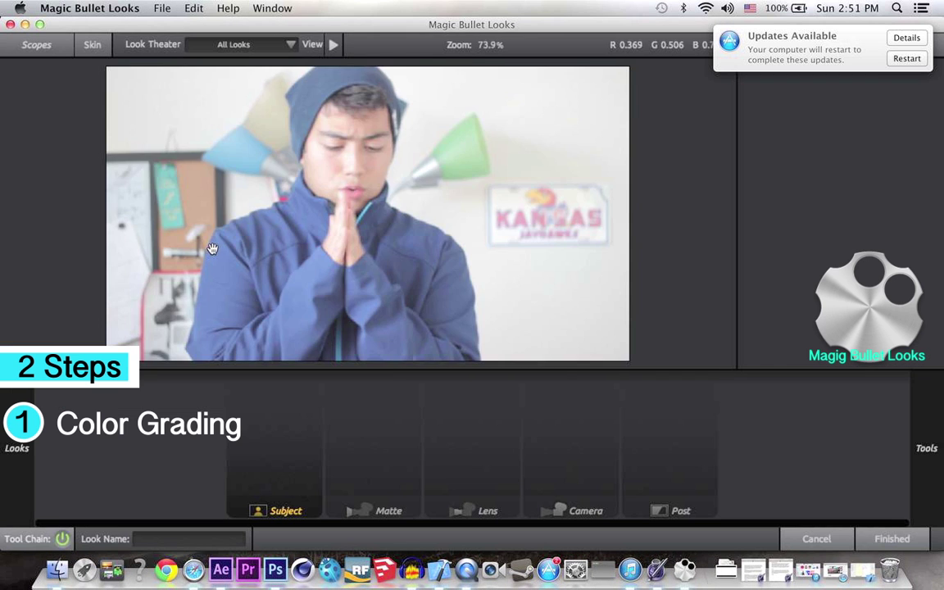
# - Browse the Looks library and collapse the Cinematic and Diffusion and Light categories
pyautogui.moveTo(3, 266)
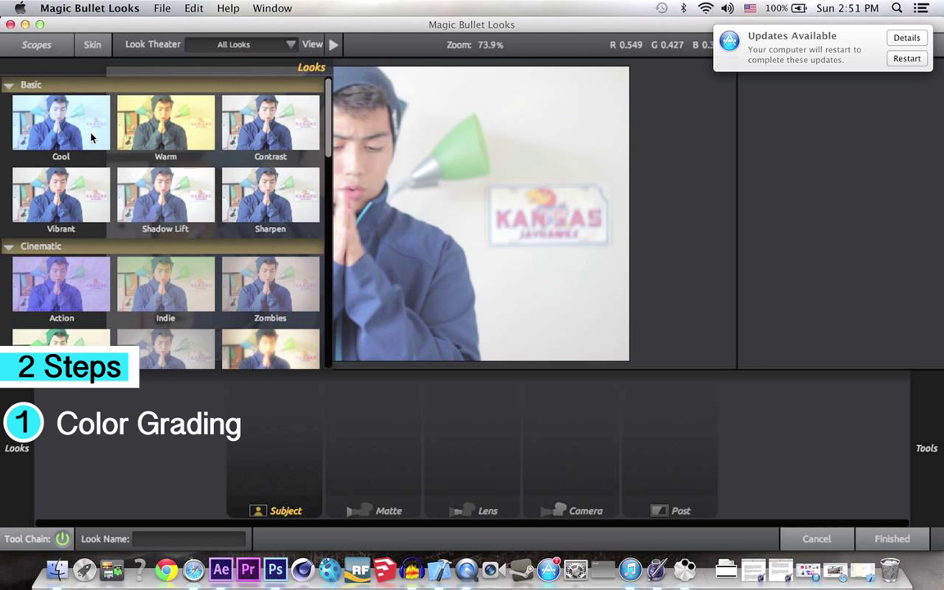
pyautogui.scroll(-3, 193, 277)
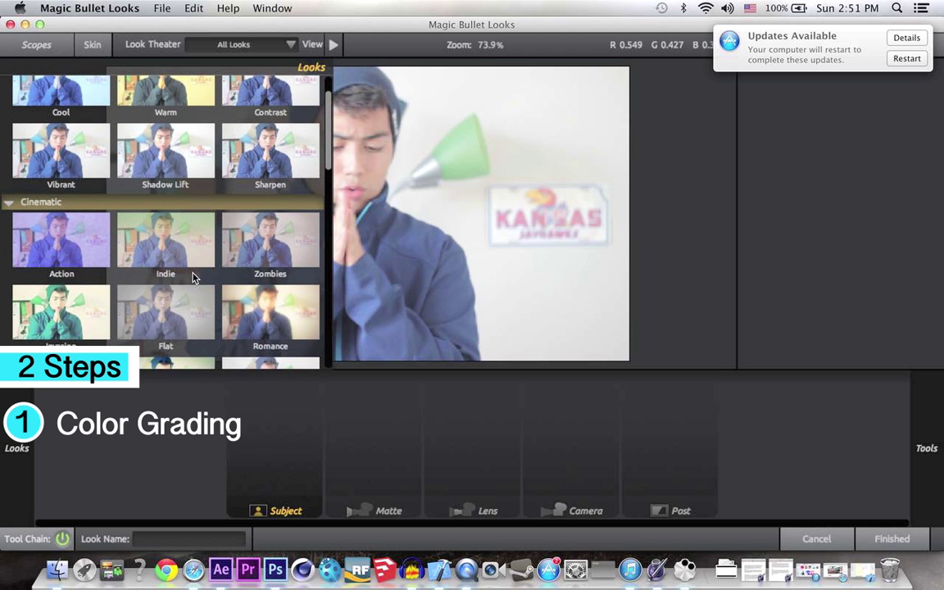
pyautogui.scroll(-15, 193, 278)
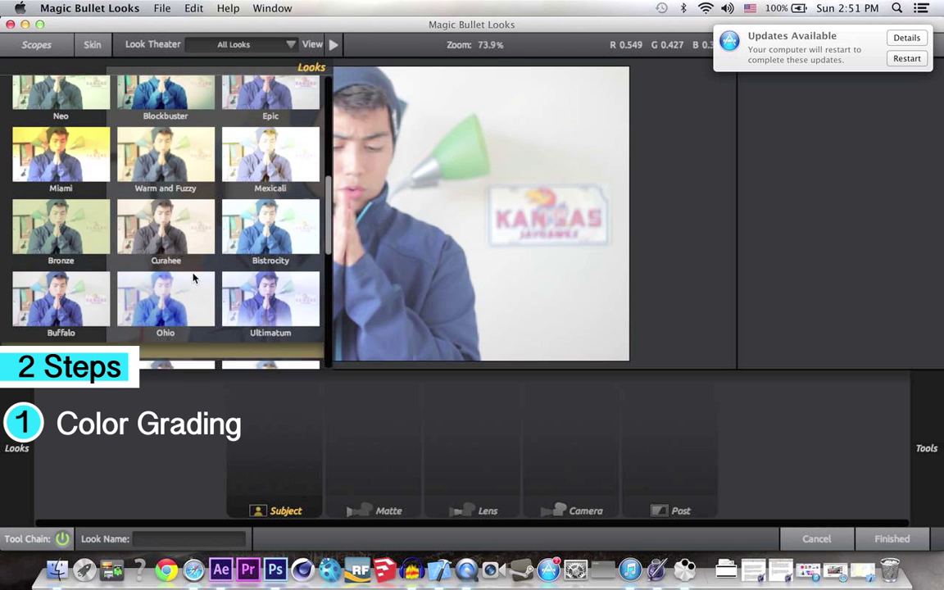
pyautogui.scroll(-10, 193, 278)
pyautogui.scroll(15, 193, 278)
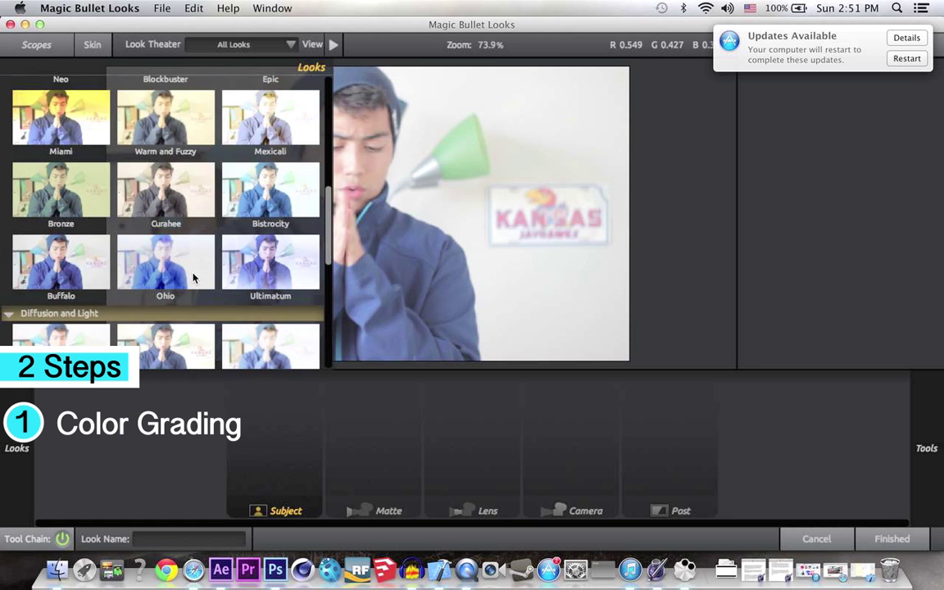
pyautogui.scroll(5, 194, 277)
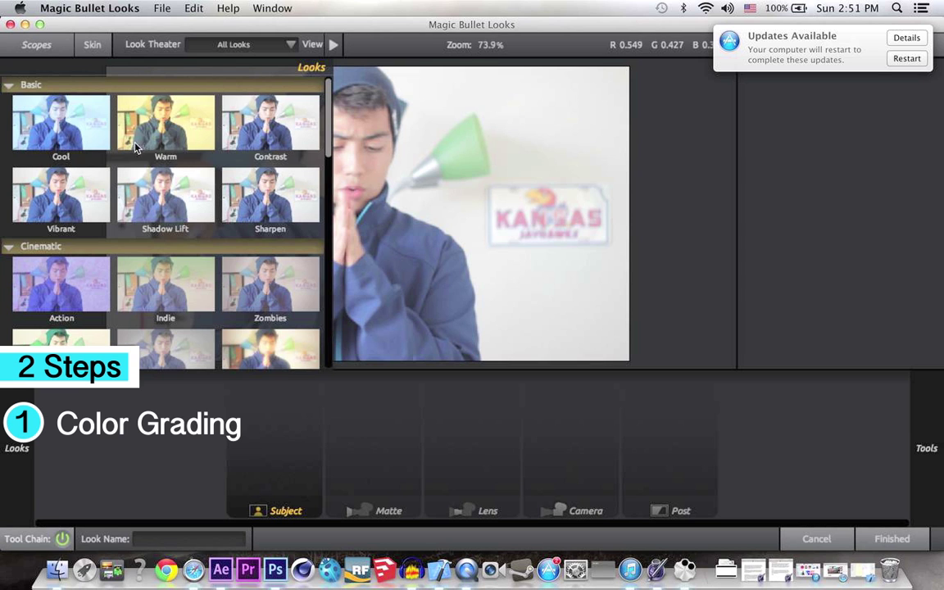
pyautogui.scroll(-2, 228, 214)
pyautogui.scroll(-4, 138, 205)
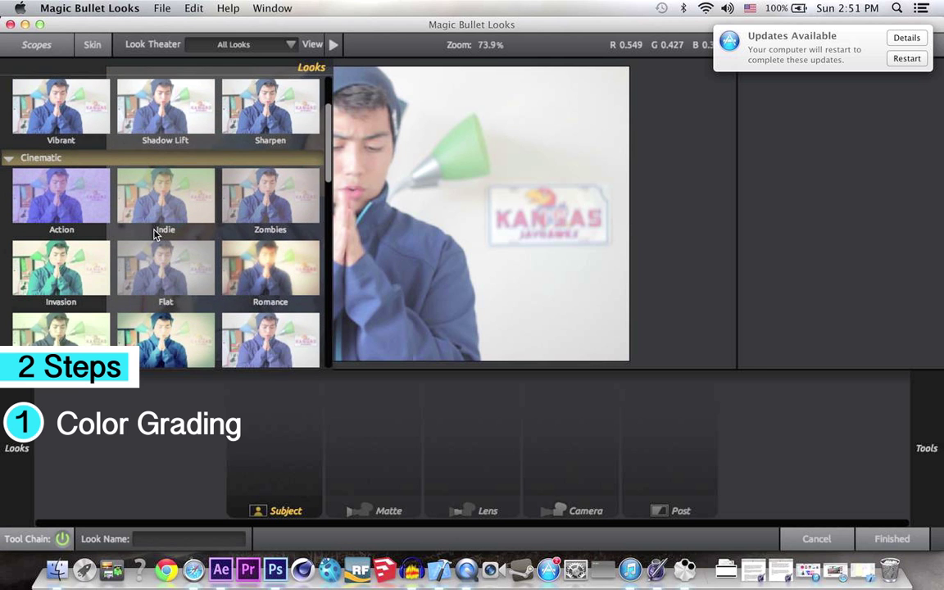
pyautogui.scroll(7, 156, 236)
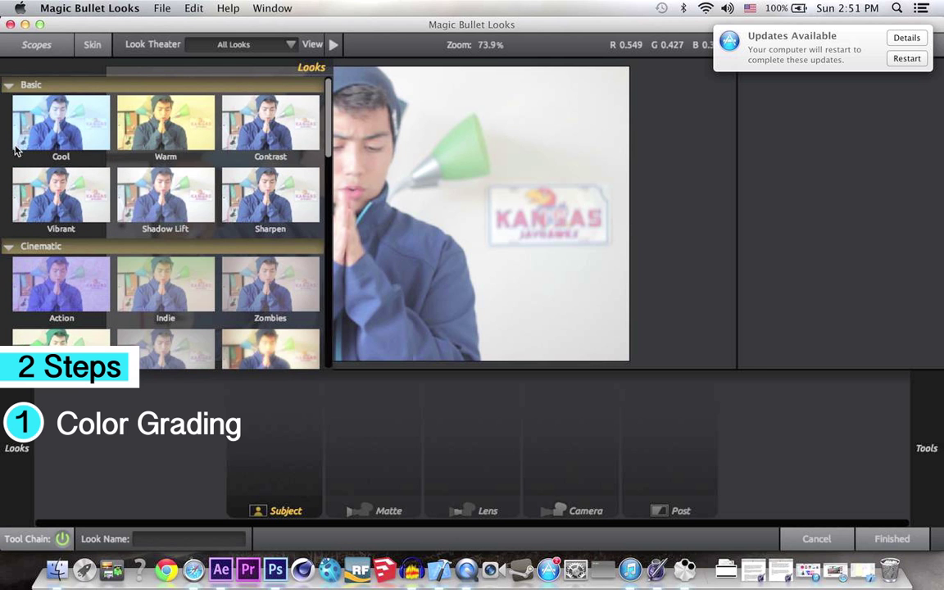
pyautogui.click(9, 246)
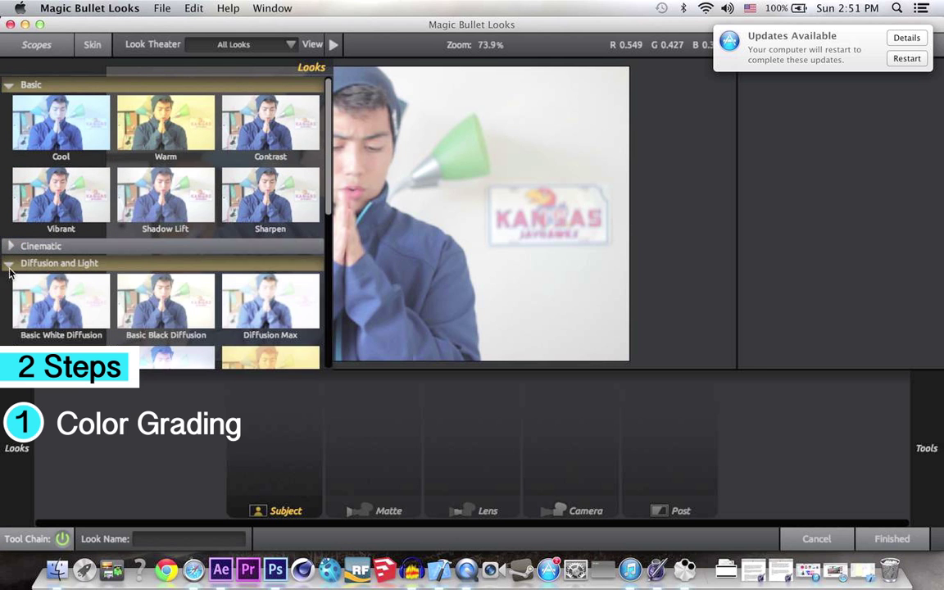
pyautogui.click(9, 266)
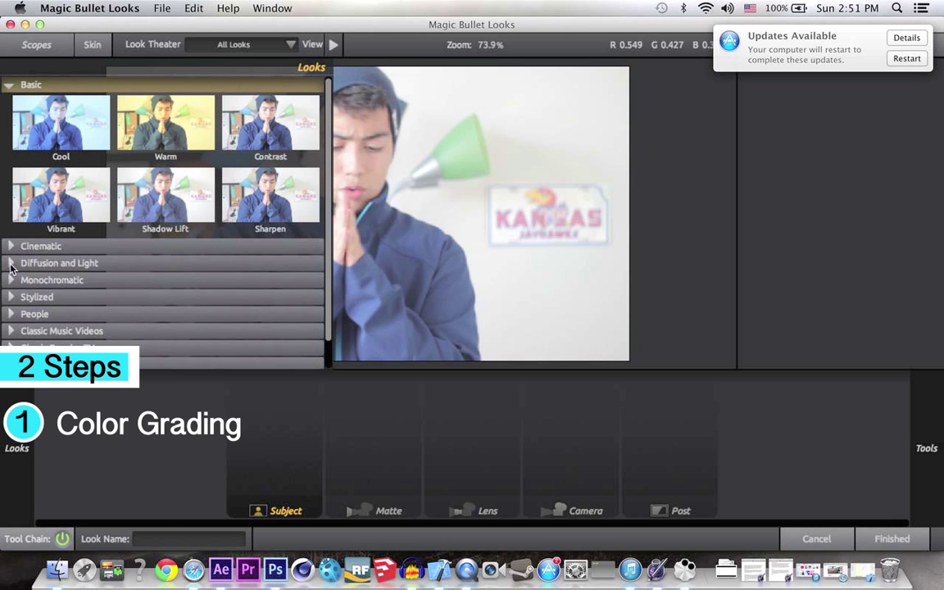
# - Apply the Cool look, undoing a trial Warm/Cool shift to keep +0.766 and Tint -0.039
pyautogui.click(47, 132)
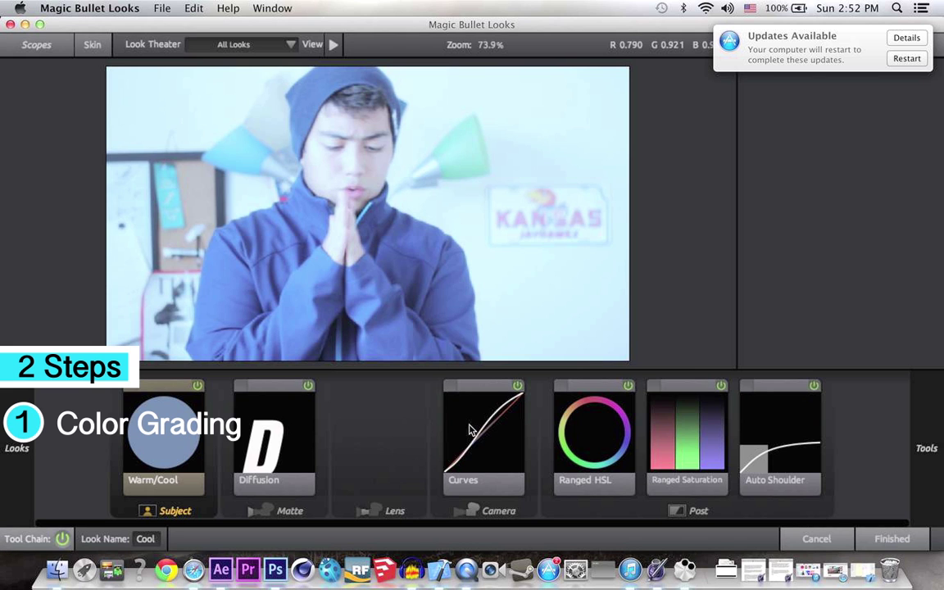
pyautogui.click(149, 394)
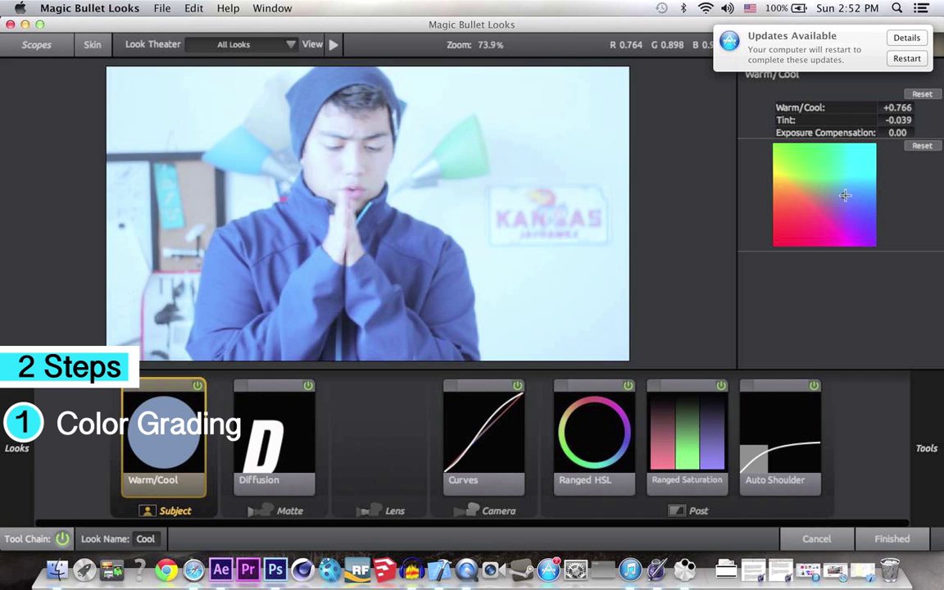
pyautogui.moveTo(845, 193); pyautogui.dragTo(856, 206)
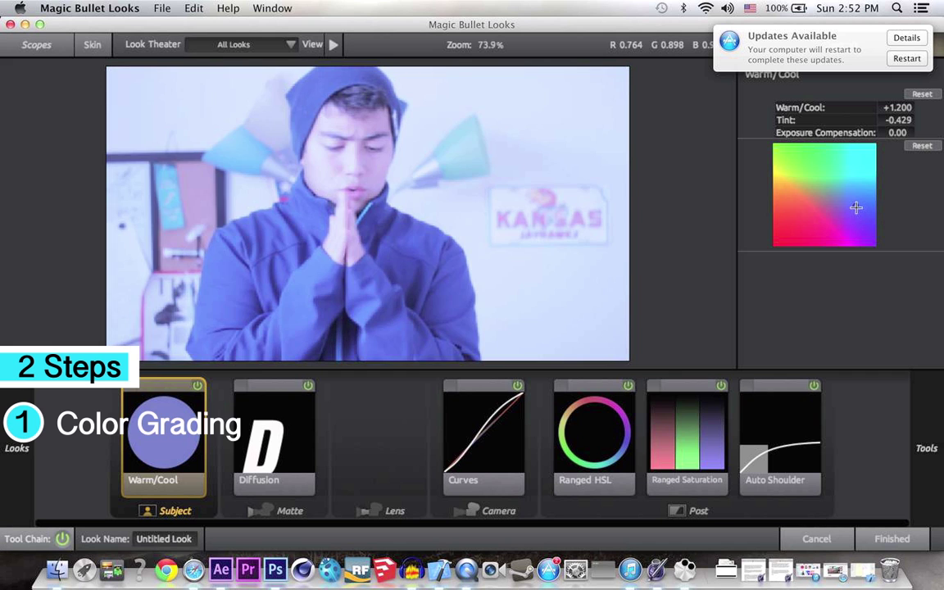
pyautogui.press('super+z')
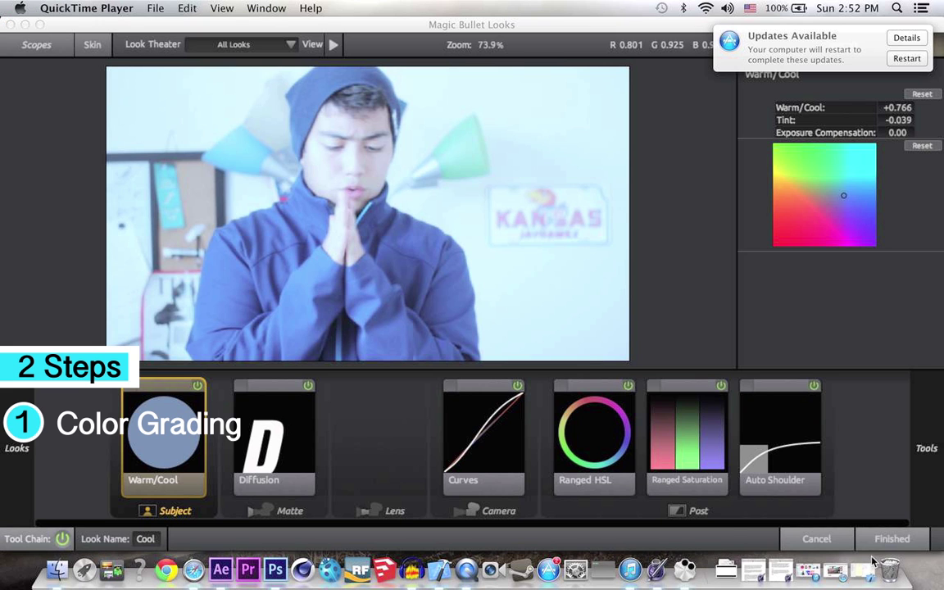
pyautogui.moveTo(800, 46); pyautogui.dragTo(922, 90)
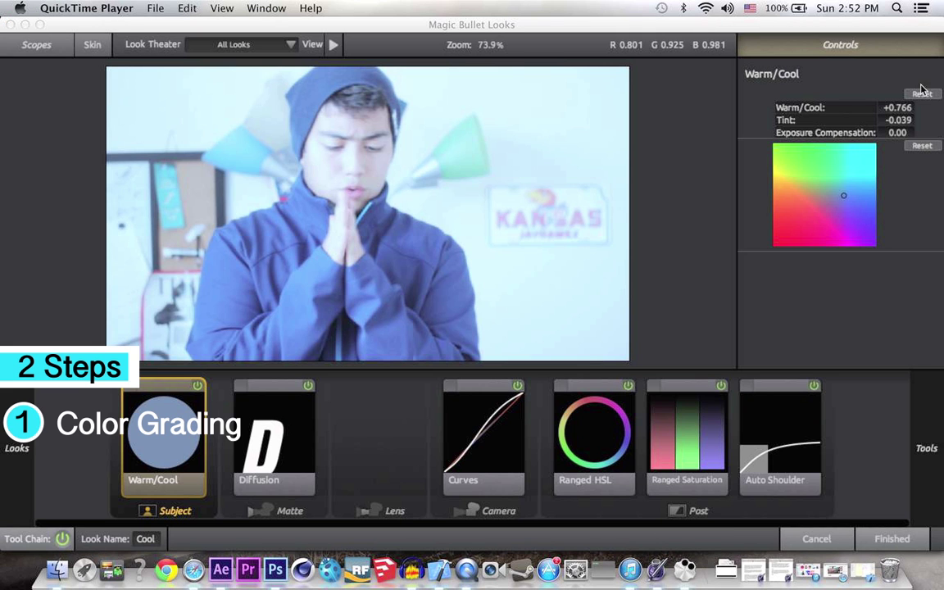
pyautogui.click(909, 547)
# - Finish the Cool look and toggle the Looks effect off and on to compare
pyautogui.click(909, 547)
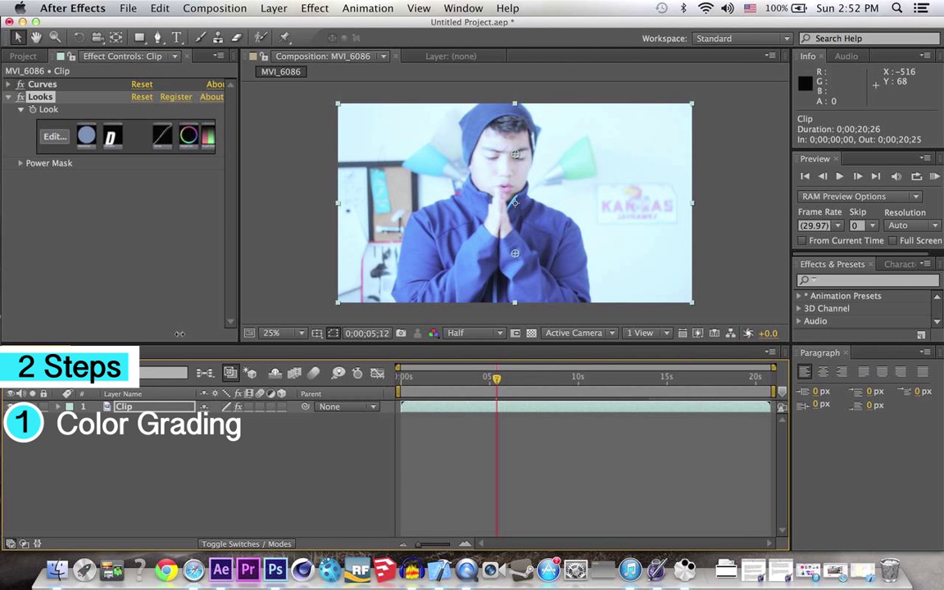
pyautogui.click(323, 312)
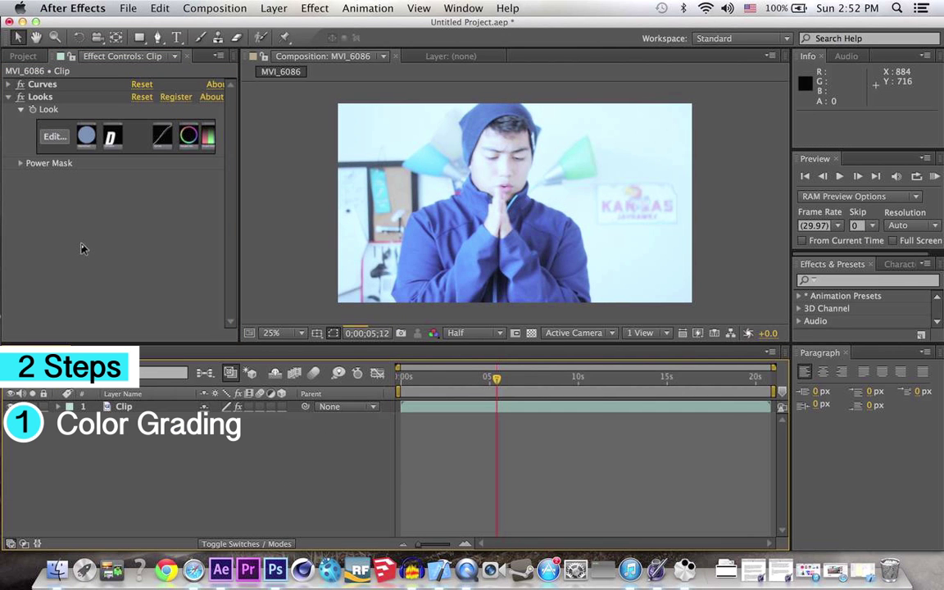
pyautogui.click(24, 98)
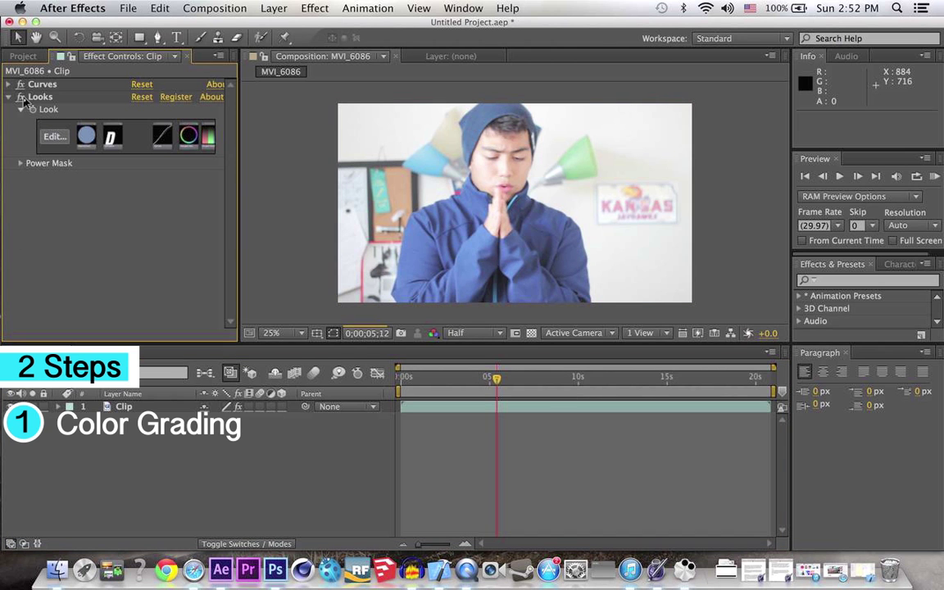
pyautogui.click(21, 97)
pyautogui.click(270, 484)
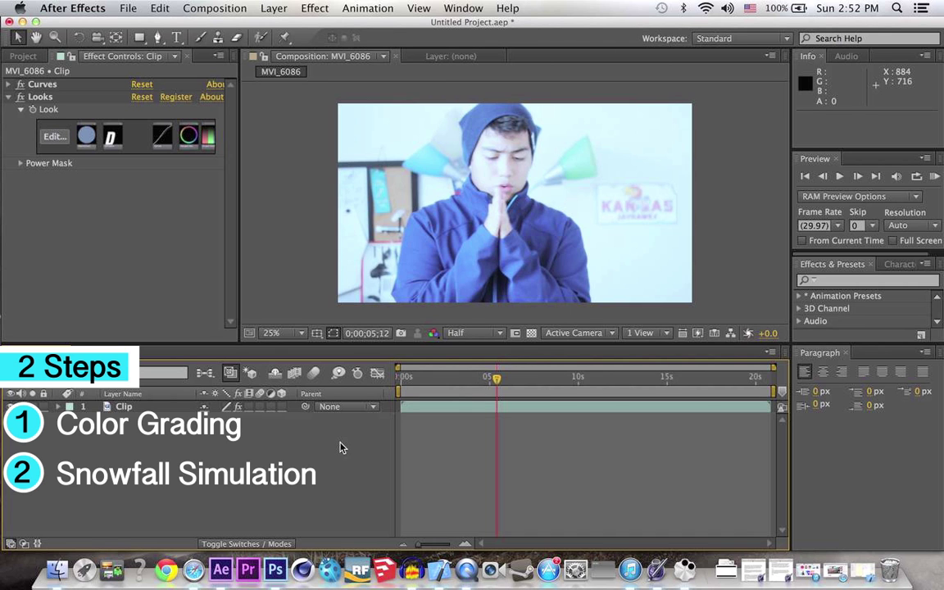
pyautogui.click(123, 406)
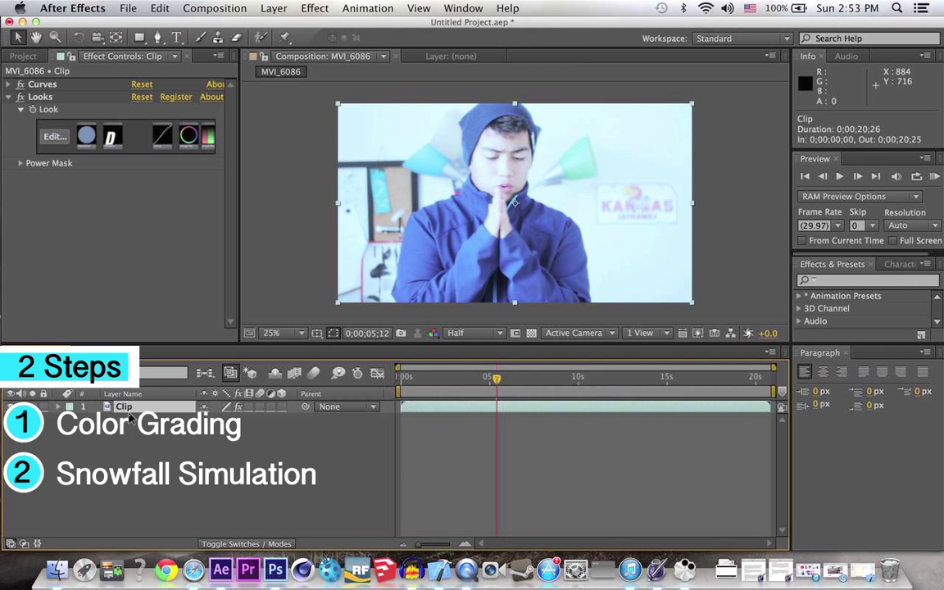
# - Apply Simulation > CC Snowfall to the Clip layer
pyautogui.click(303, 8)
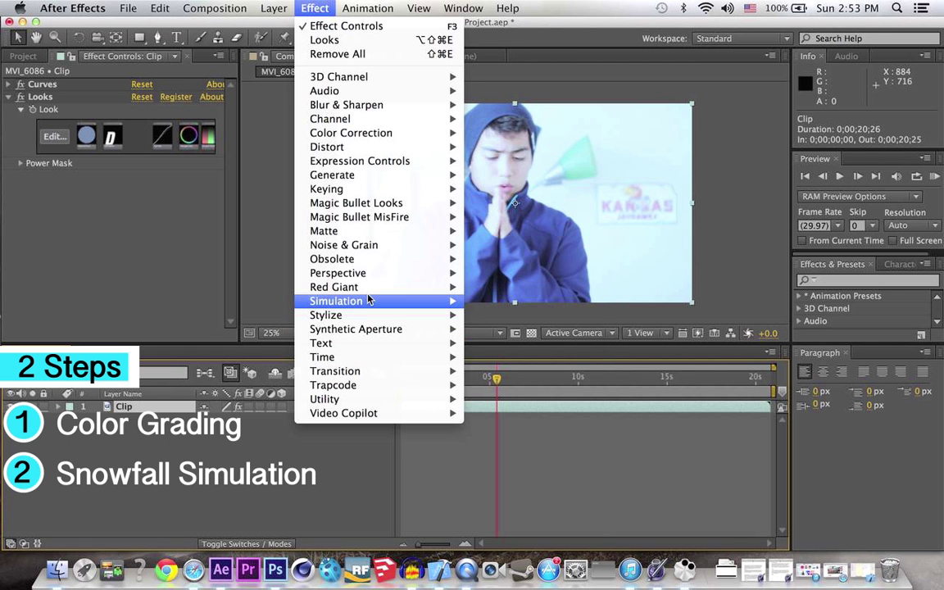
pyautogui.moveTo(368, 300)
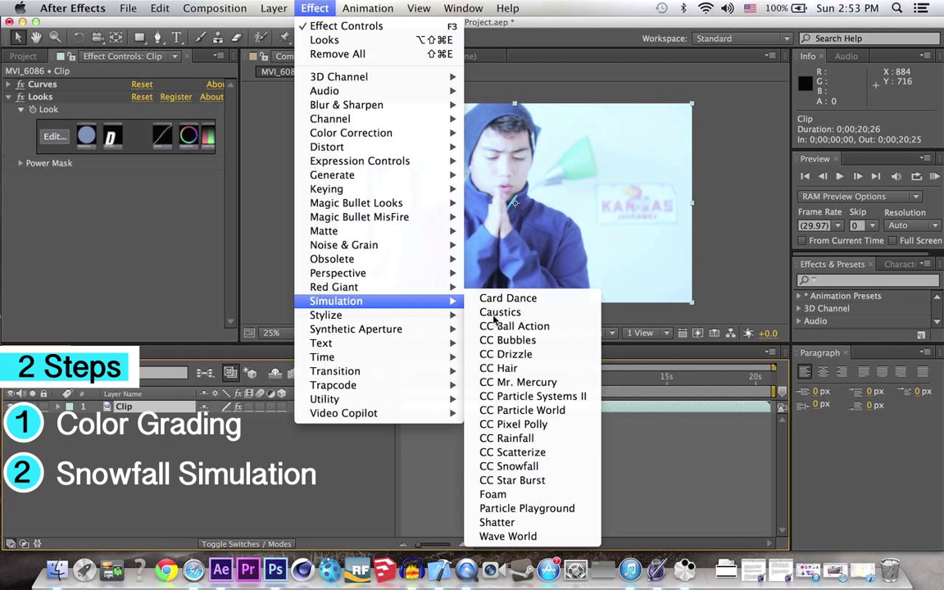
pyautogui.click(499, 472)
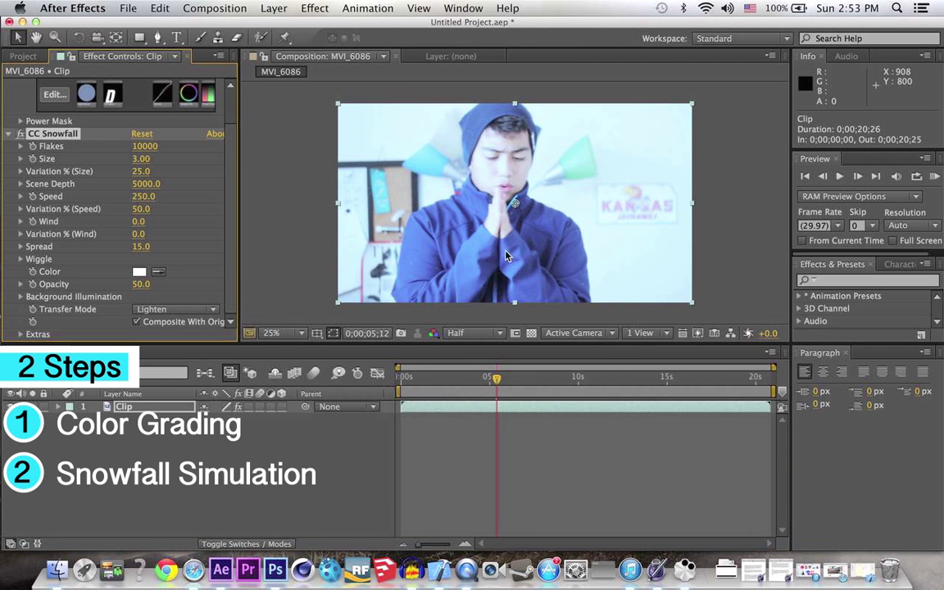
pyautogui.press('.')
pyautogui.press('.')
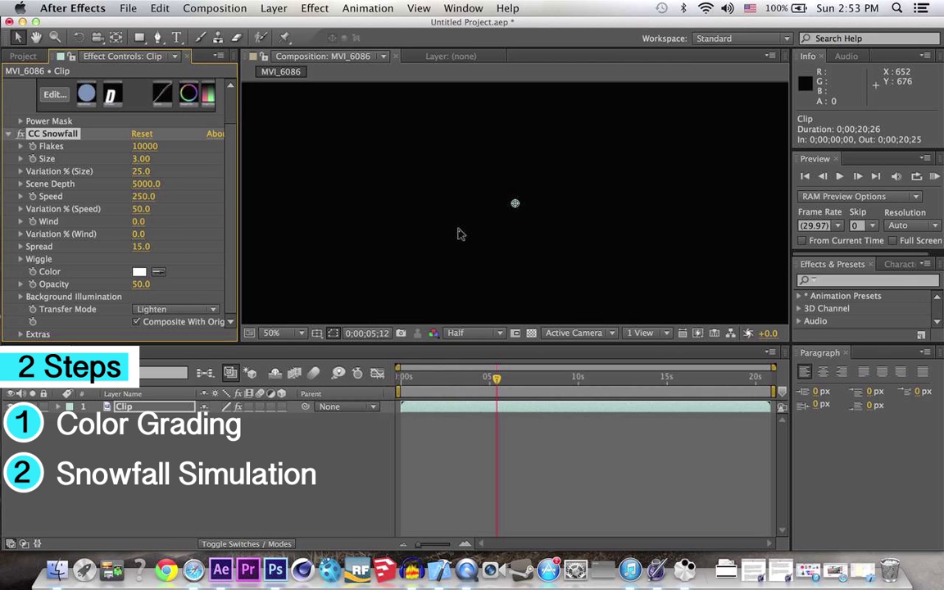
pyautogui.press(',')
pyautogui.press(',')
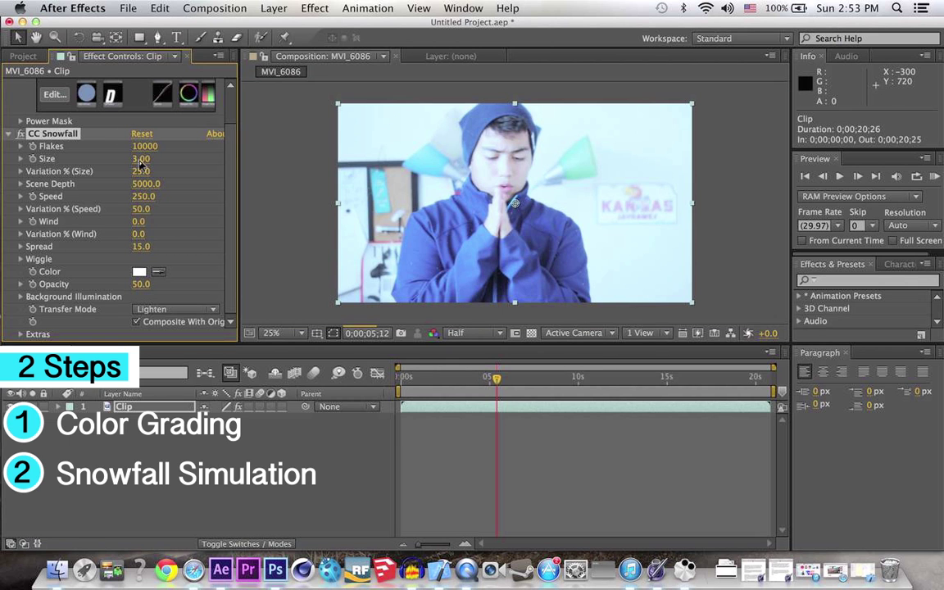
# - Set the CC Snowfall flake Size to 15 and Flakes to 4000
pyautogui.moveTo(141, 161); pyautogui.dragTo(482, 129)
pyautogui.click(143, 159)
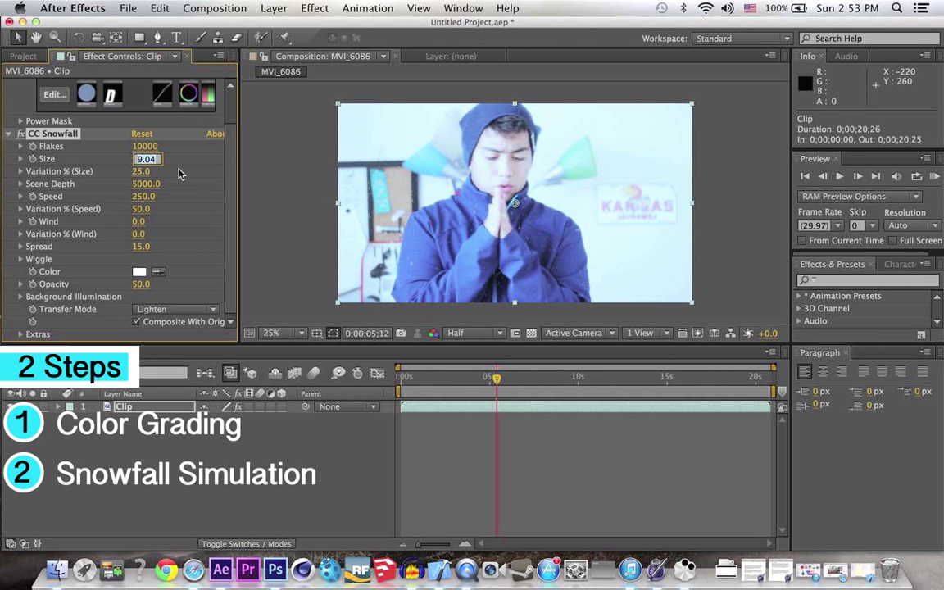
pyautogui.write('15')
pyautogui.press('Return')
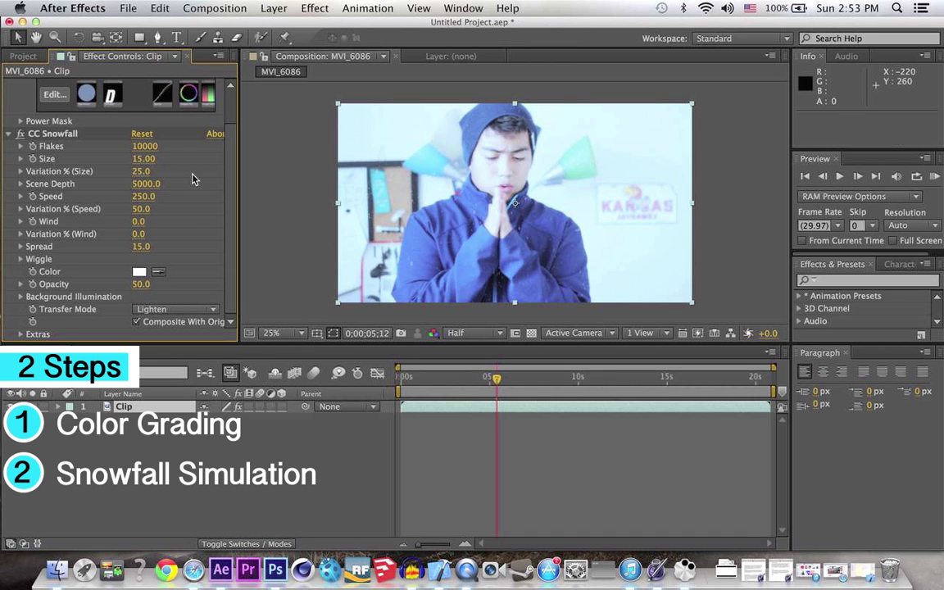
pyautogui.click(236, 461)
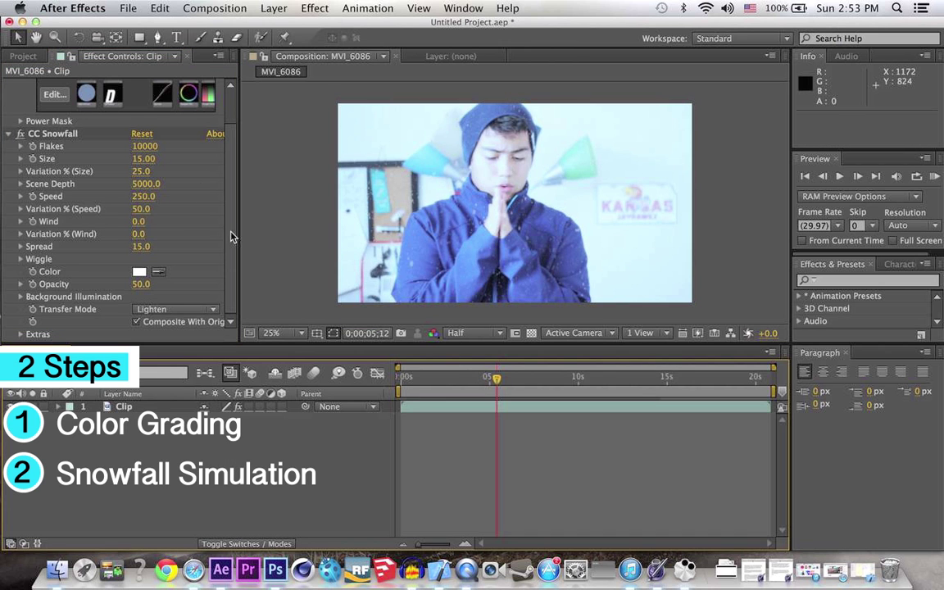
pyautogui.click(146, 148)
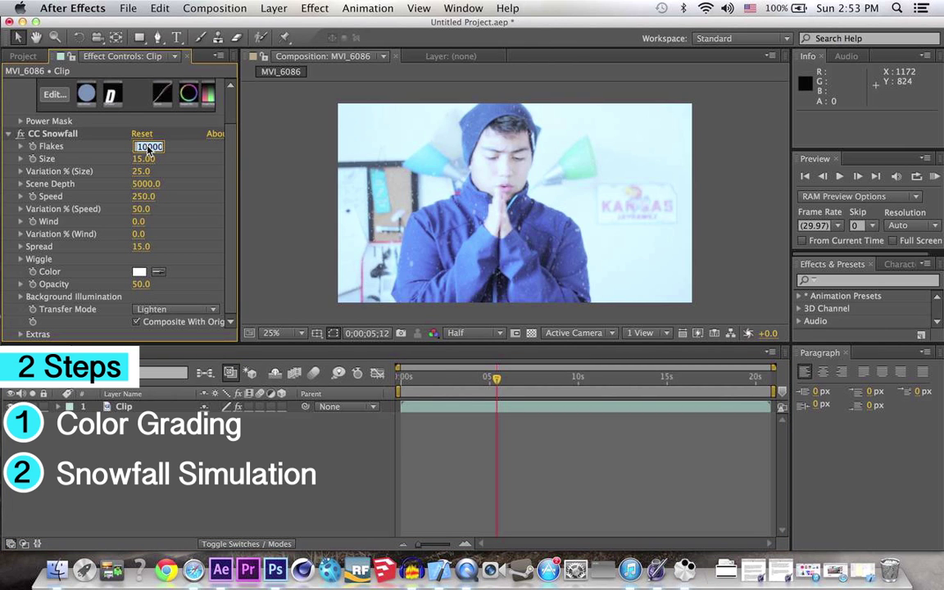
pyautogui.write('4000')
pyautogui.press('Return')
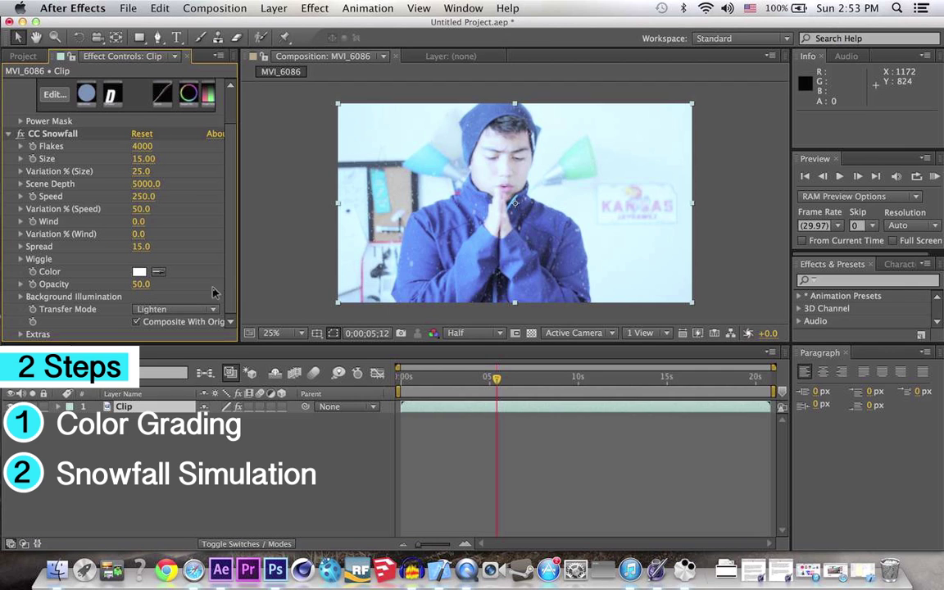
pyautogui.click(279, 449)
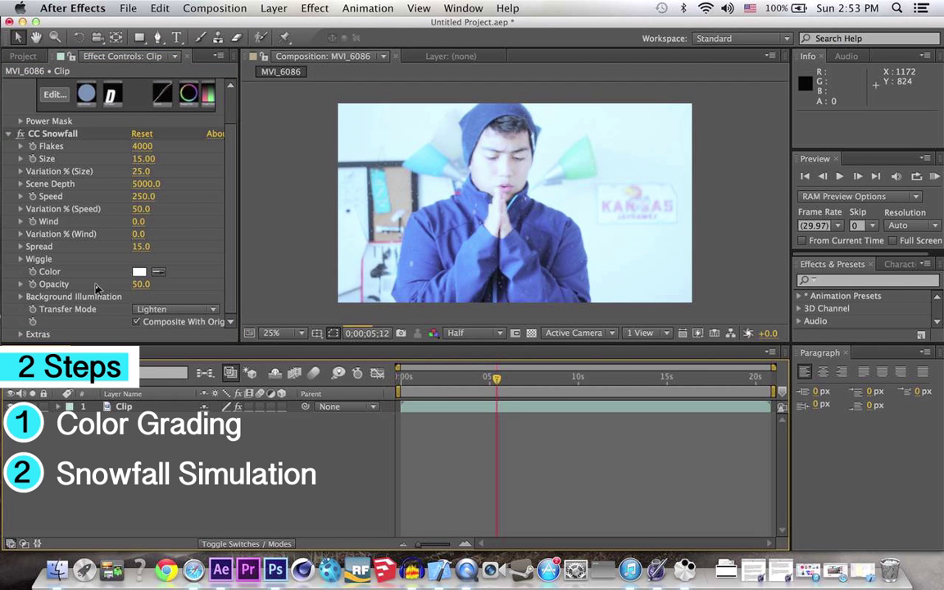
pyautogui.scroll(2, 7, 110)
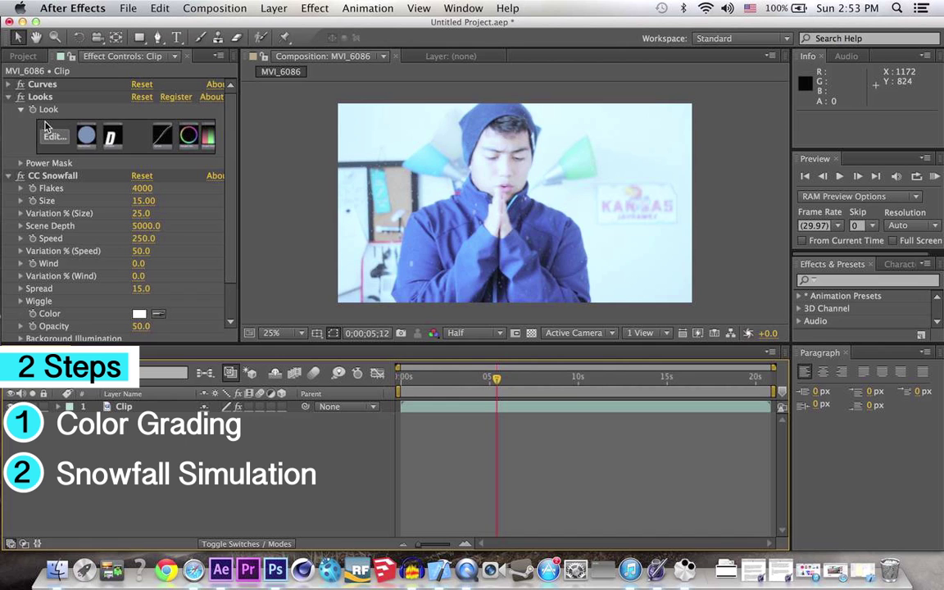
# - Collapse the Looks and CC Snowfall settings and duplicate CC Snowfall with Cmd+D
pyautogui.click(7, 101)
pyautogui.click(7, 97)
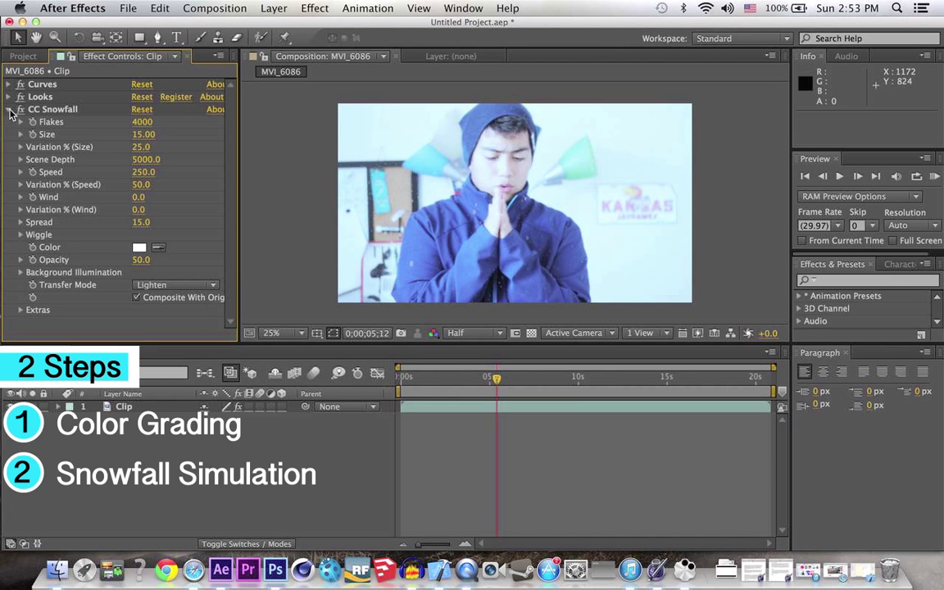
pyautogui.click(8, 109)
pyautogui.click(58, 110)
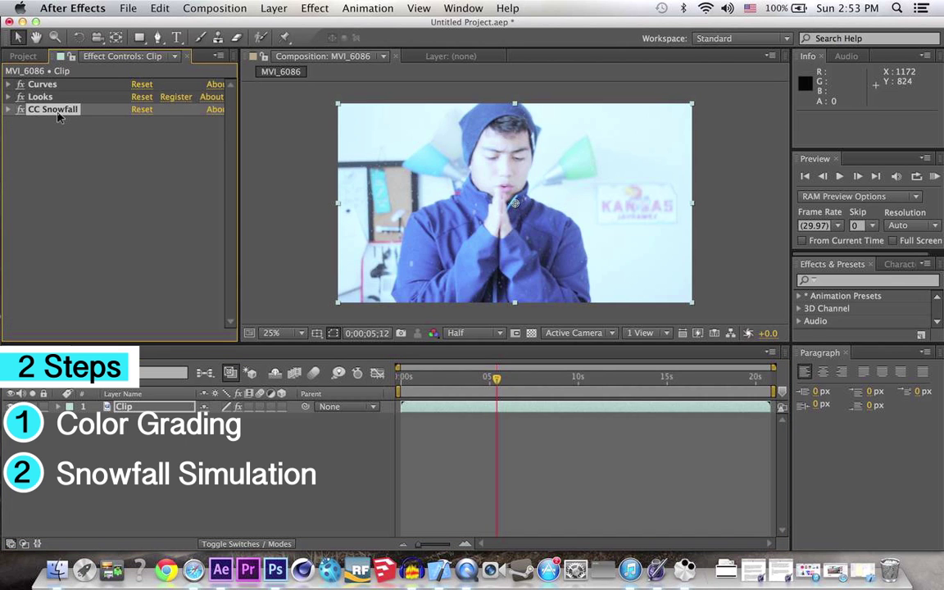
pyautogui.press('super+d')
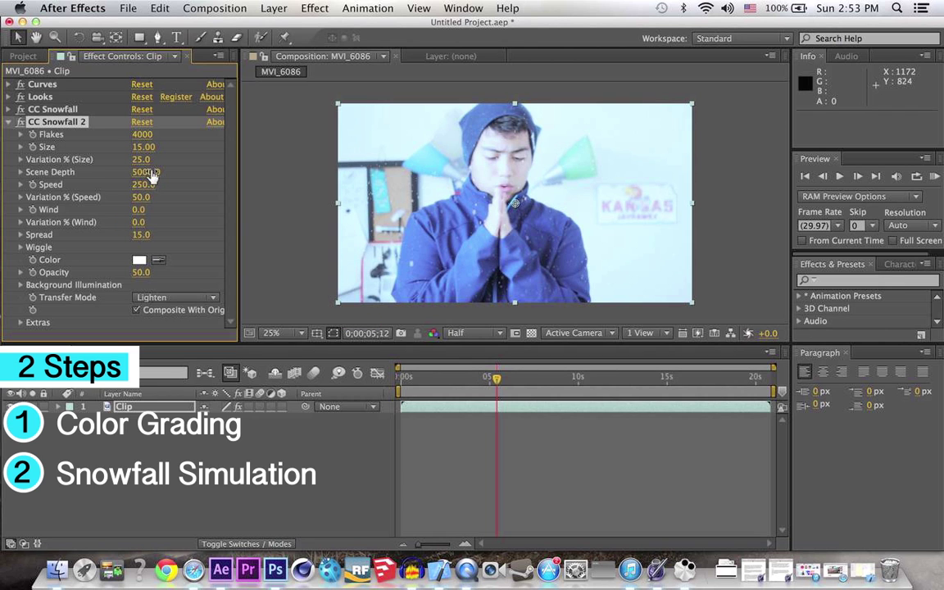
# - Raise CC Snowfall 2's Scene Depth to 6450 and collapse the effect
pyautogui.moveTo(151, 176); pyautogui.dragTo(250, 168)
pyautogui.press('/')
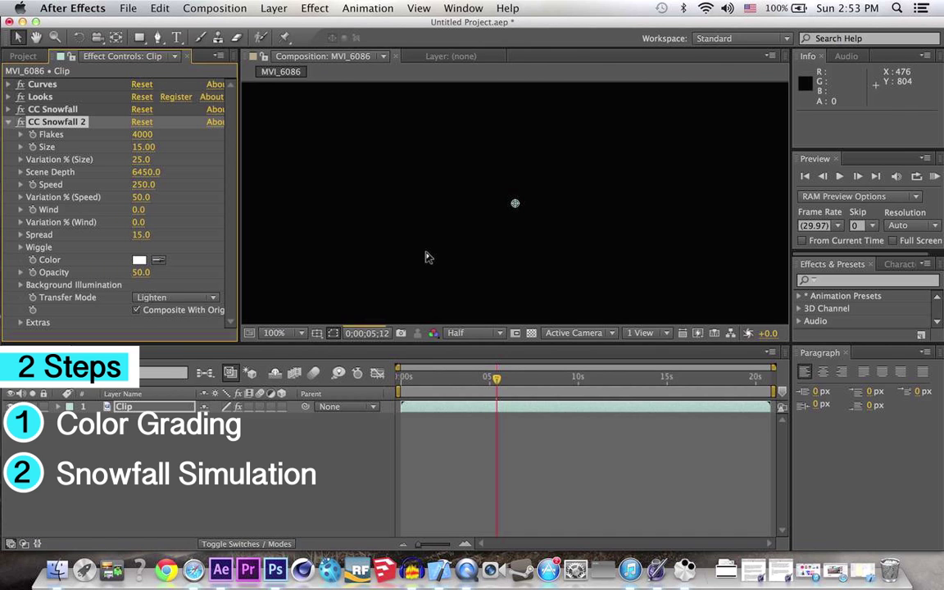
pyautogui.press(',')
pyautogui.press(',')
pyautogui.press(',')
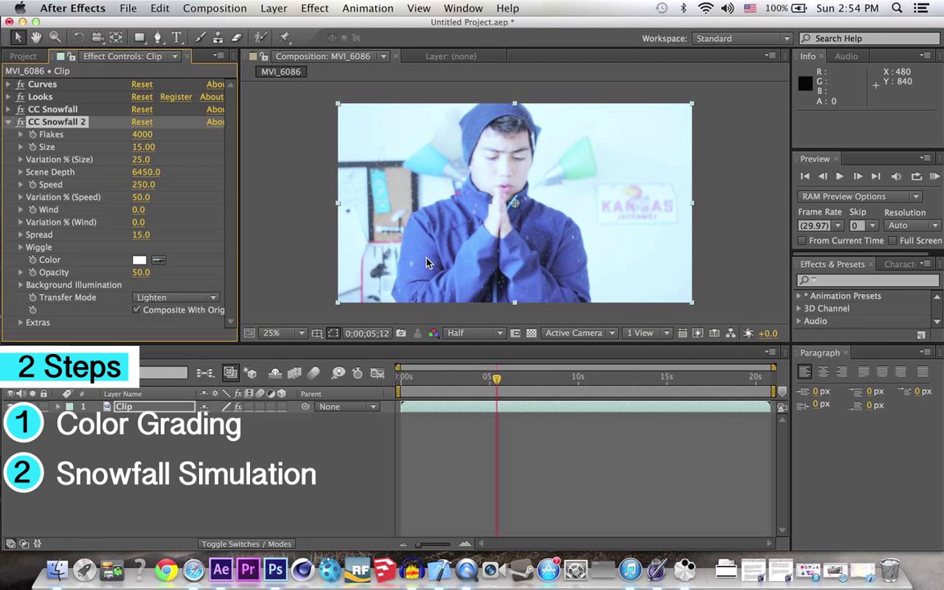
pyautogui.click(248, 456)
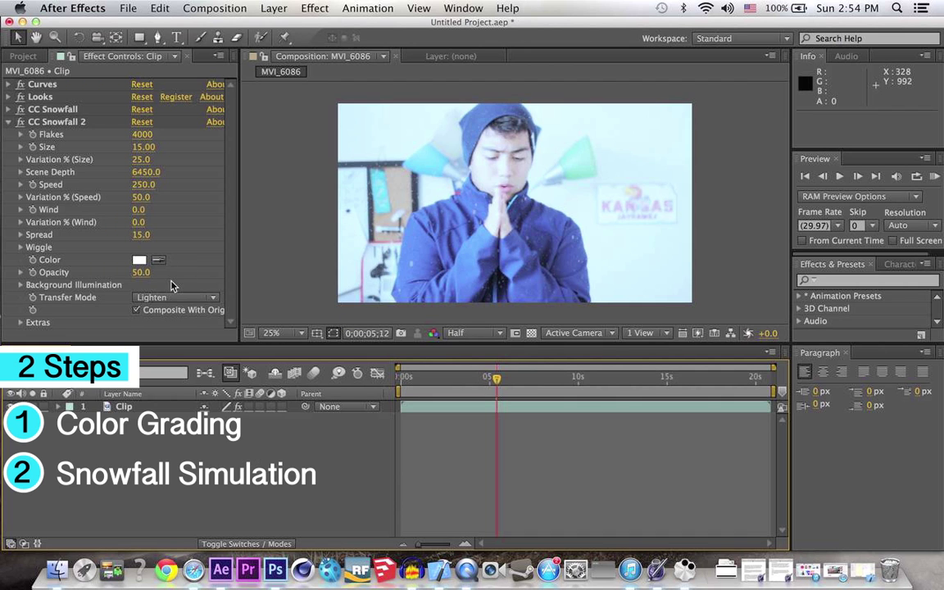
pyautogui.click(9, 122)
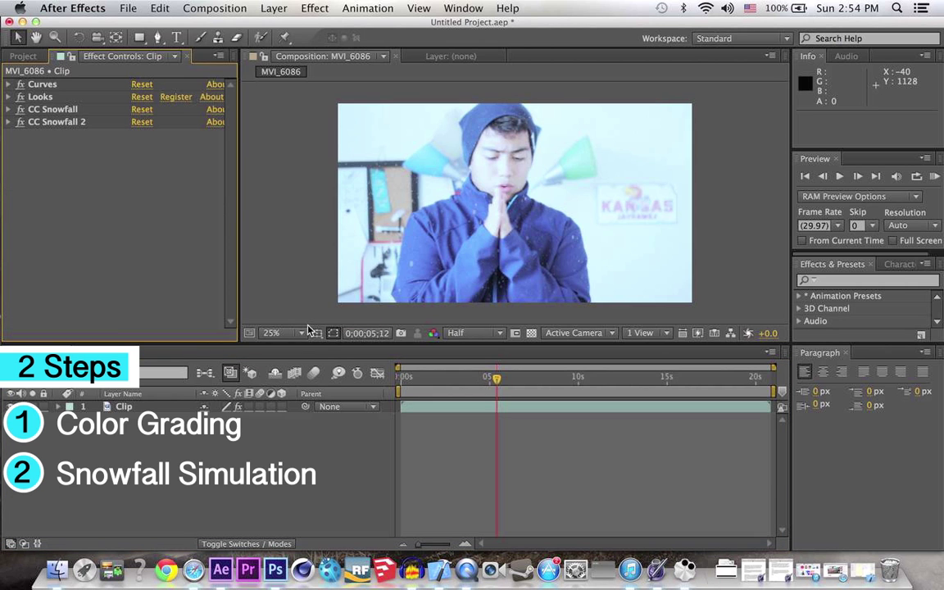
# - Choose the Pen tool and delete the accidentally created Shape Layer 1
pyautogui.click(157, 37)
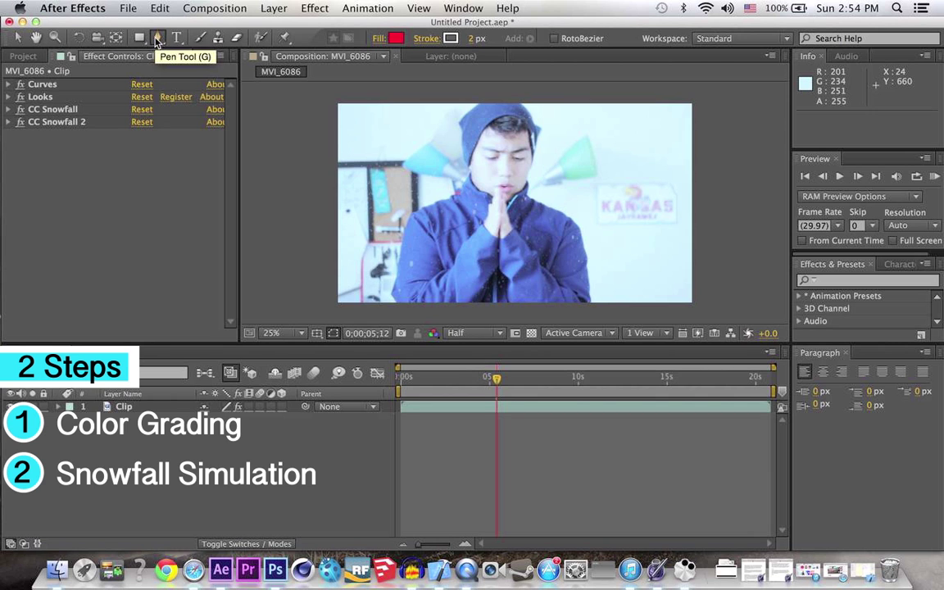
pyautogui.click(392, 297)
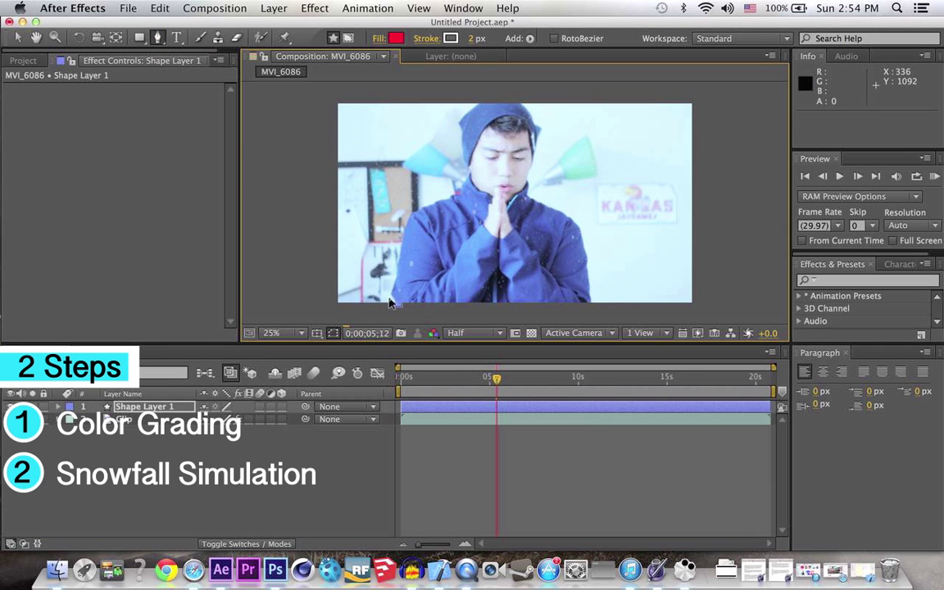
pyautogui.click(141, 408)
pyautogui.press('Delete')
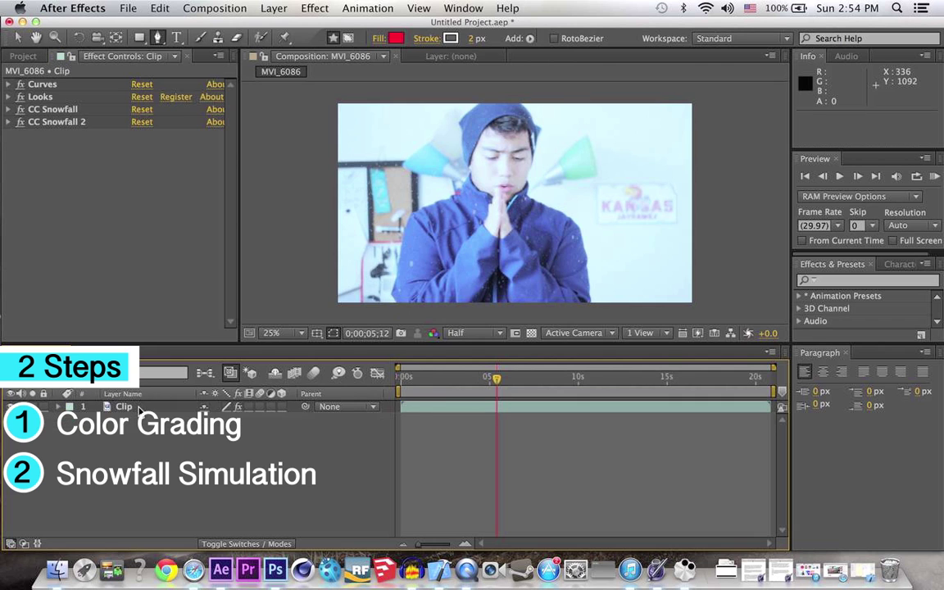
# - Trace a closed mask around the young man's head, shoulders and sides on Clip
pyautogui.click(395, 303)
pyautogui.click(391, 293)
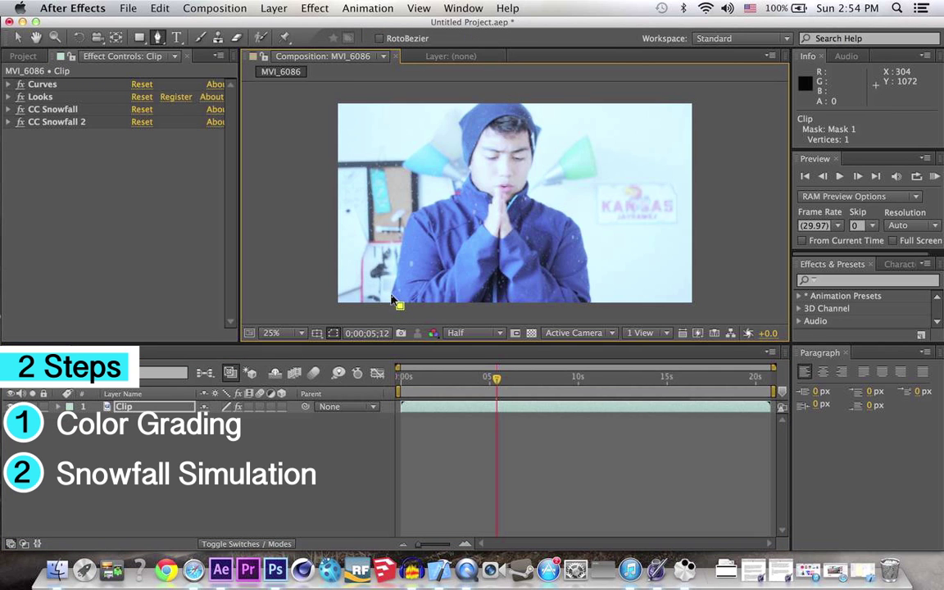
pyautogui.click(406, 216)
pyautogui.click(455, 194)
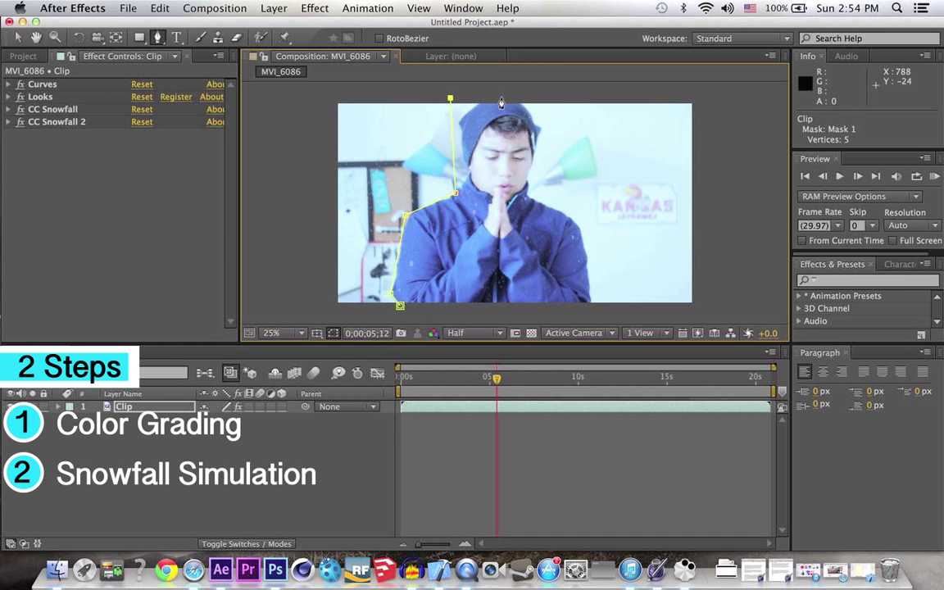
pyautogui.click(449, 99)
pyautogui.click(518, 97)
pyautogui.click(536, 123)
pyautogui.click(534, 146)
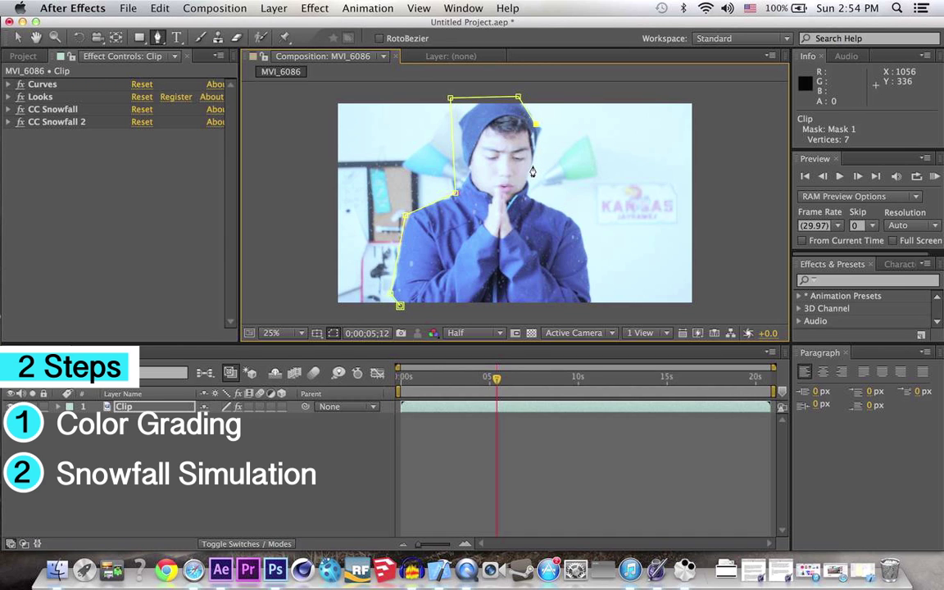
pyautogui.click(530, 166)
pyautogui.click(523, 195)
pyautogui.click(569, 214)
pyautogui.click(584, 232)
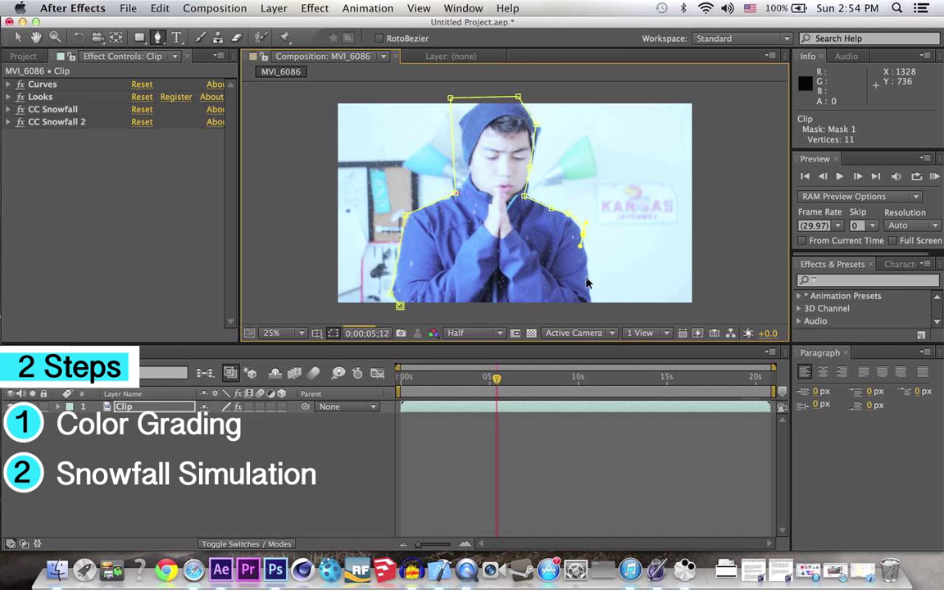
pyautogui.click(582, 246)
pyautogui.click(585, 277)
pyautogui.click(592, 303)
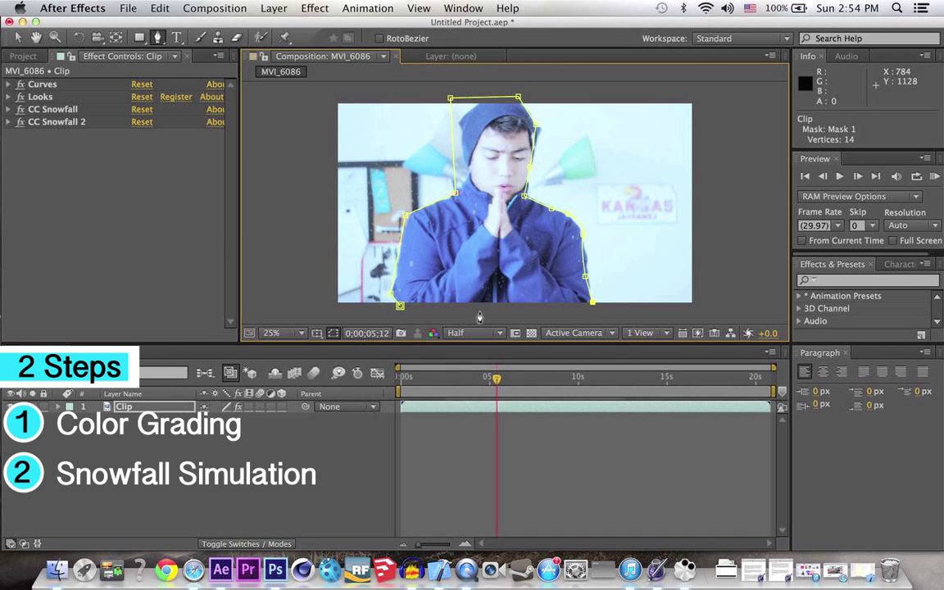
pyautogui.click(400, 307)
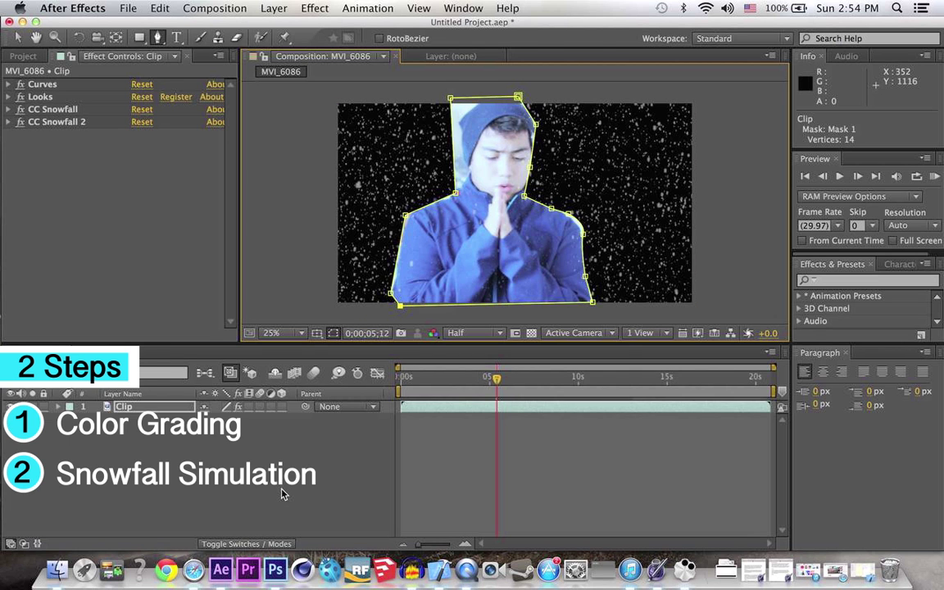
# - Duplicate the masked Clip layer and move the copy beneath the original
pyautogui.click(283, 494)
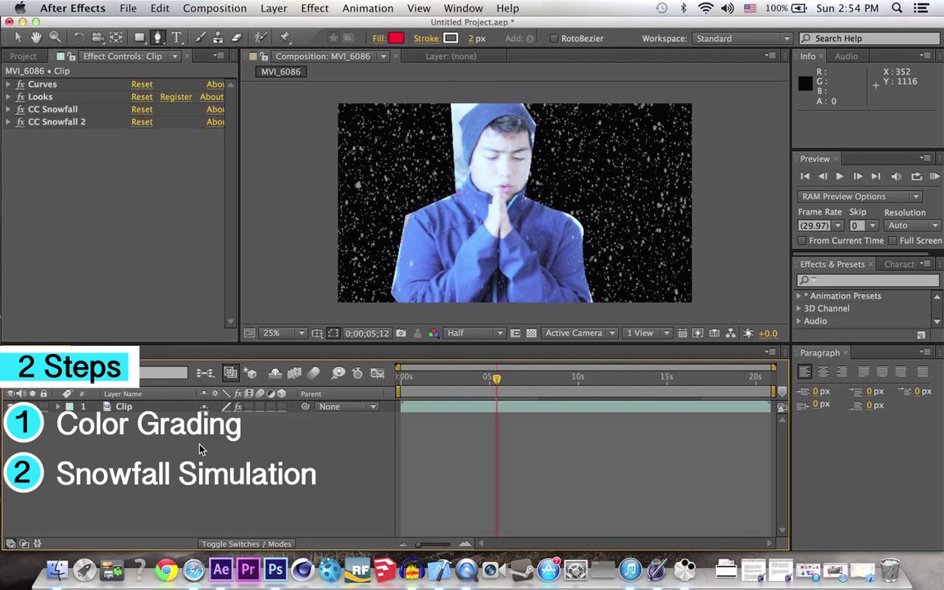
pyautogui.click(164, 409)
pyautogui.hotkey('ctrl', 'd')
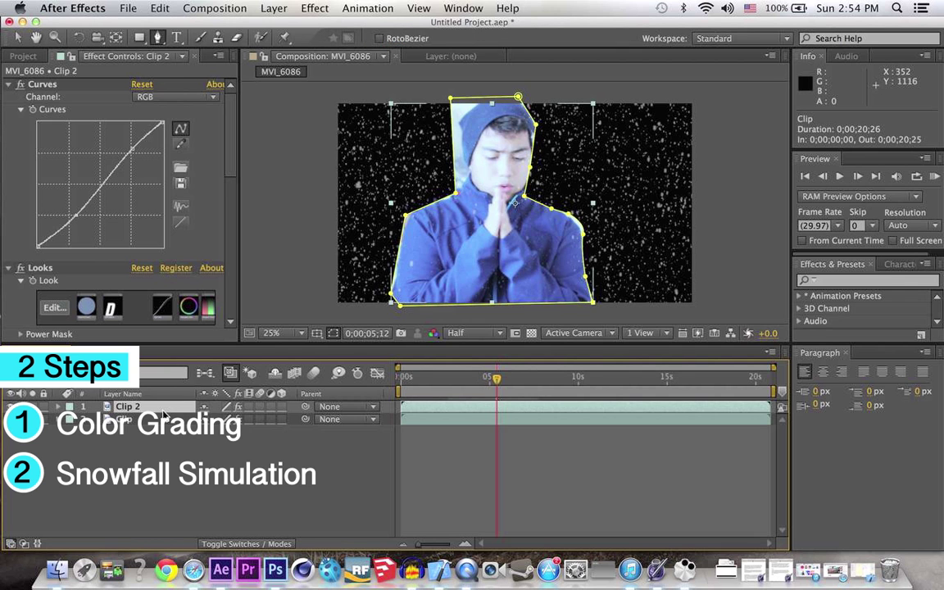
pyautogui.moveTo(135, 407); pyautogui.dragTo(148, 435)
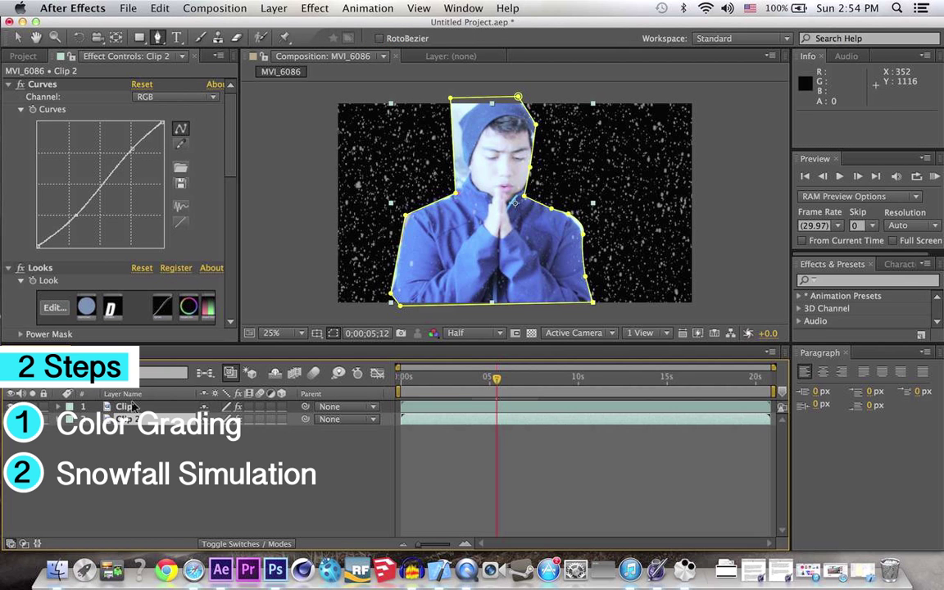
# - Rename the top layer 'Person' and the lower layer 'BG'
pyautogui.click(131, 407)
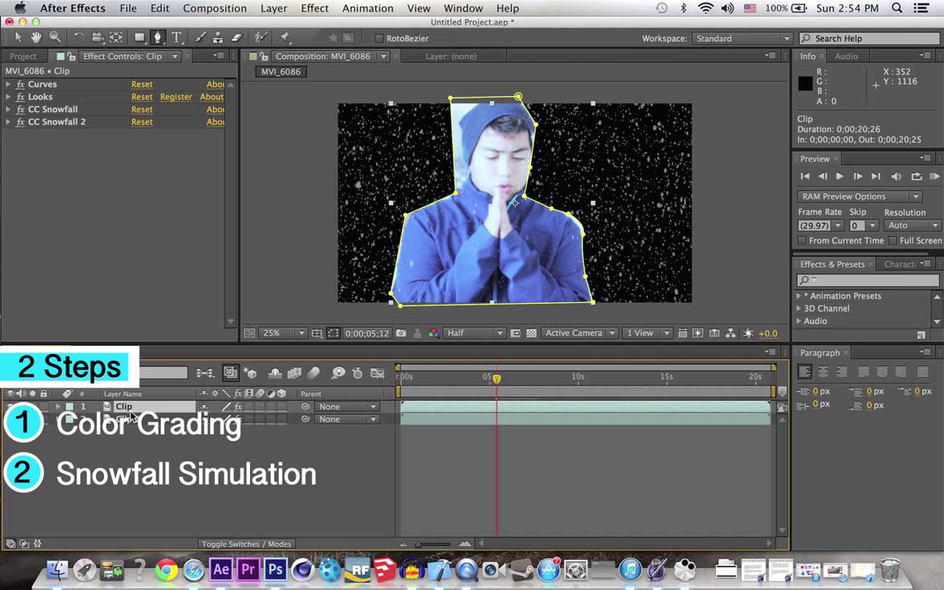
pyautogui.press('Return')
pyautogui.write('Person')
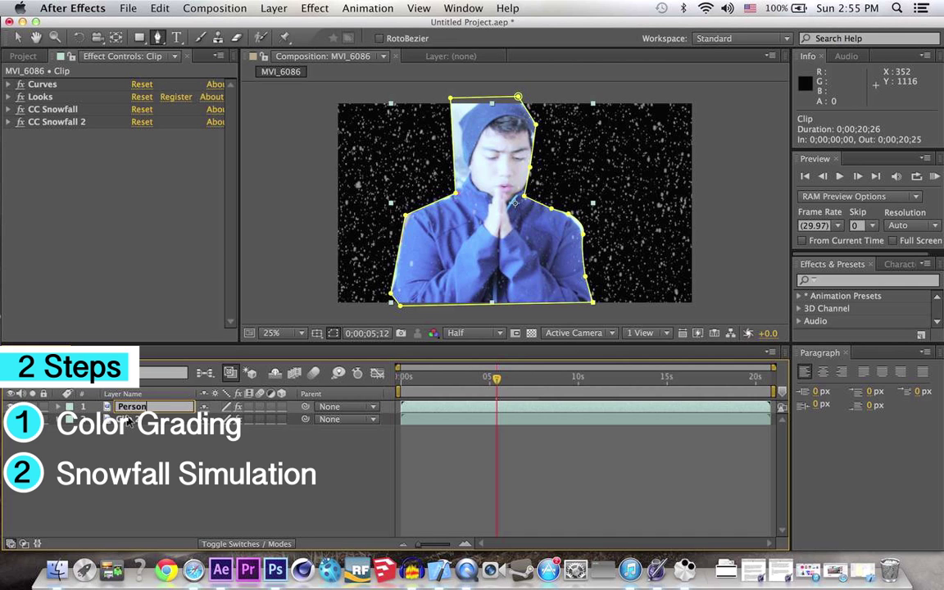
pyautogui.click(127, 419)
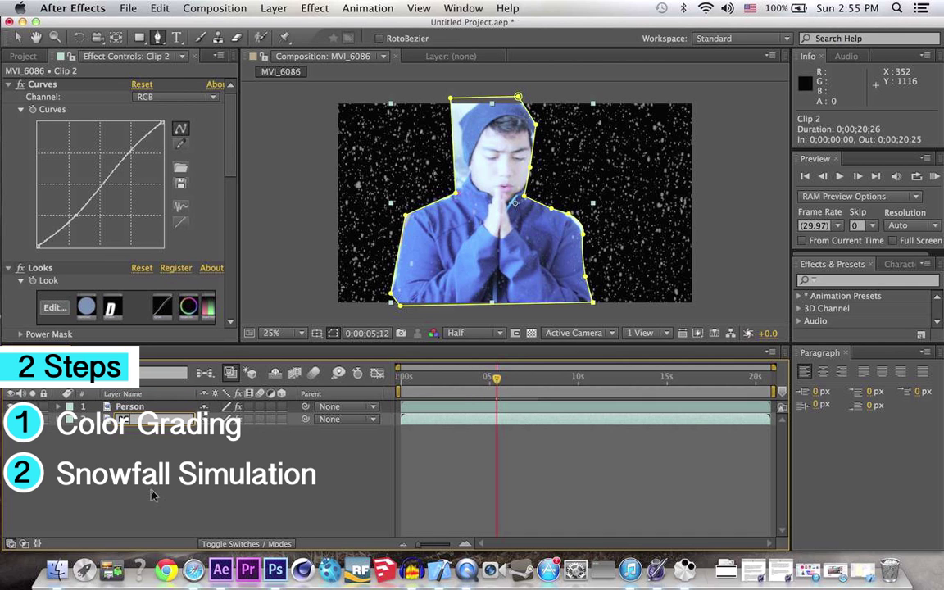
pyautogui.press('Return')
pyautogui.write('BG')
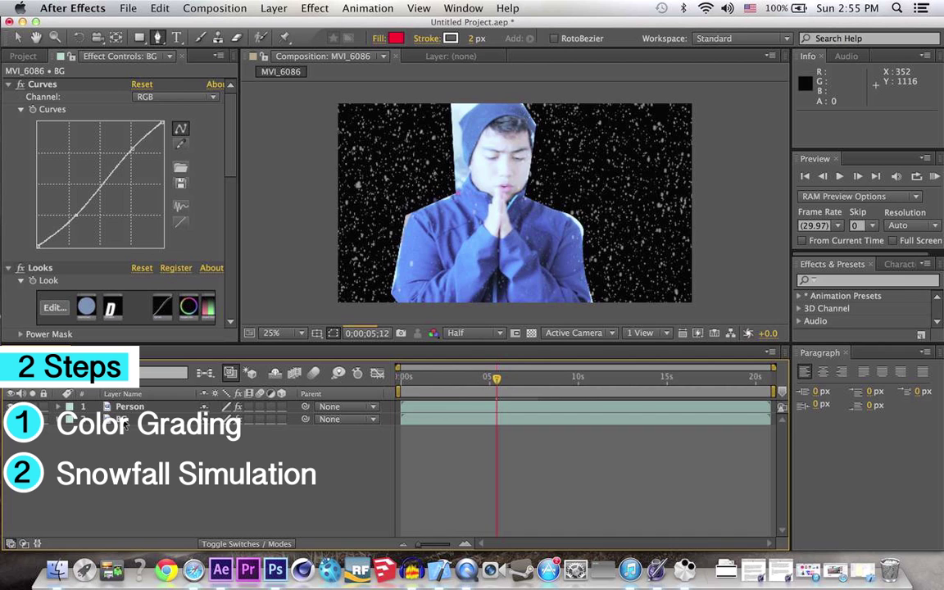
pyautogui.press('Return')
# - Show and collapse BG's mask, then play and stop a preview of the snowy composition
pyautogui.press('m')
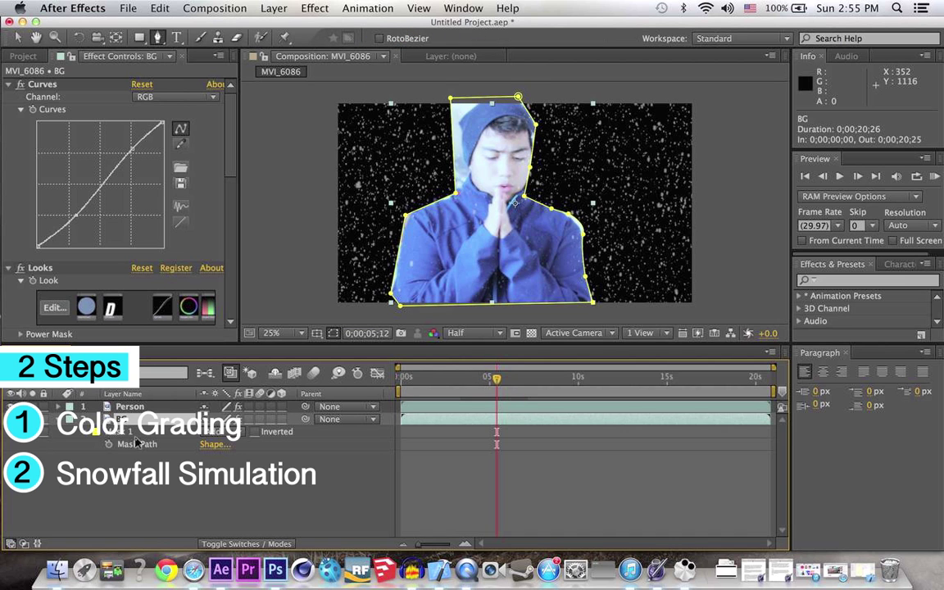
pyautogui.press('m')
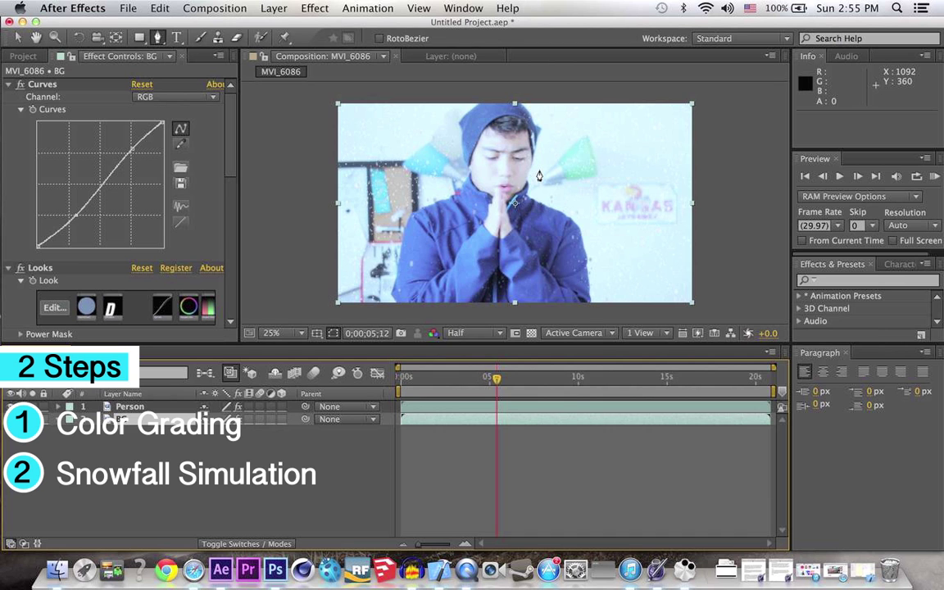
pyautogui.click(839, 179)
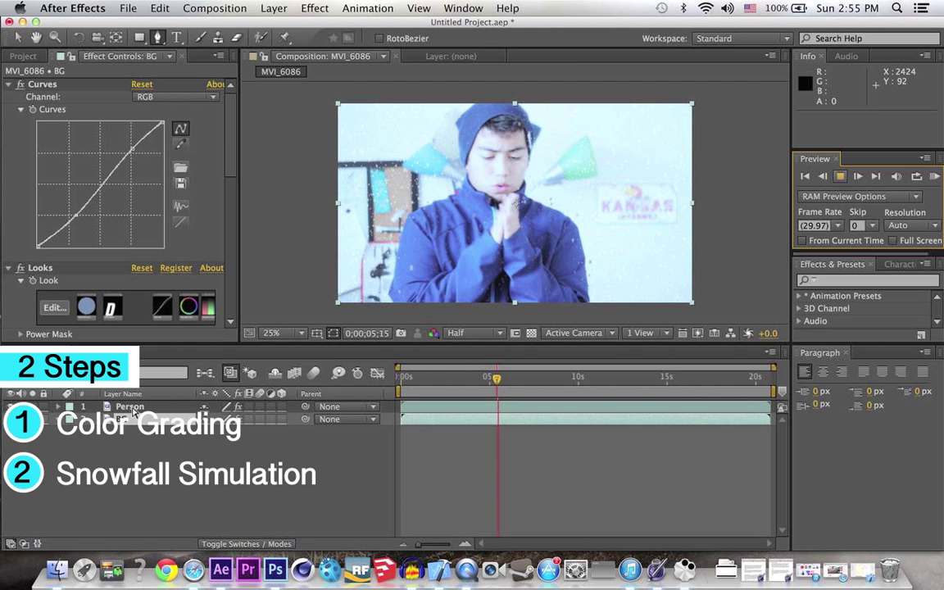
pyautogui.press('space')
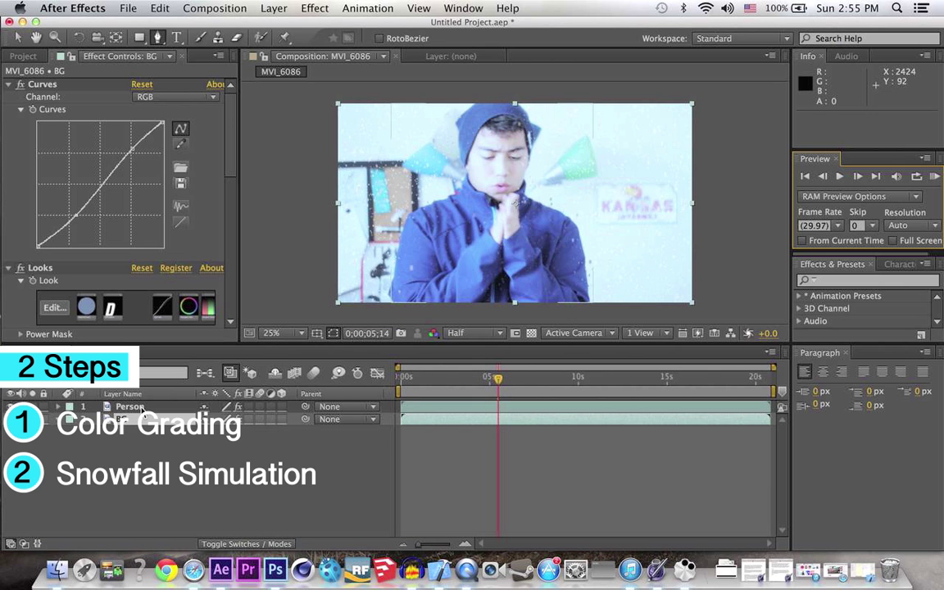
pyautogui.click(143, 407)
# - Toggle the Person layer's mask properties, then minimise the After Effects window
pyautogui.press('m')
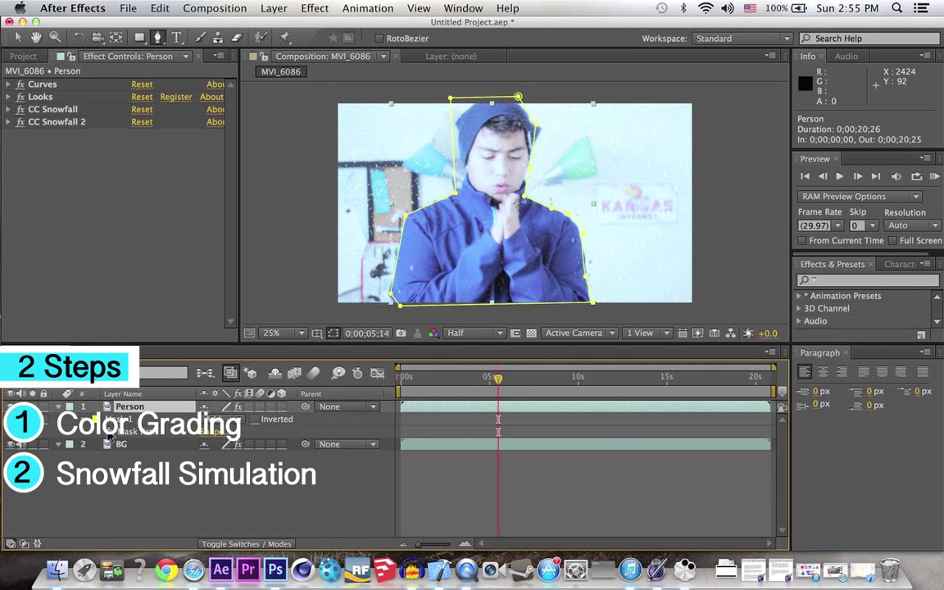
pyautogui.press('m')
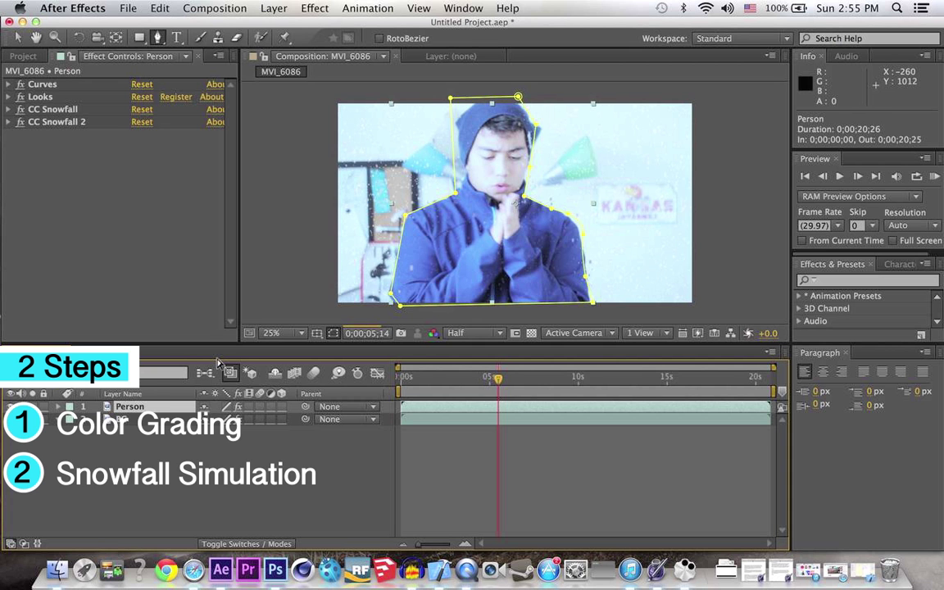
pyautogui.click(22, 22)
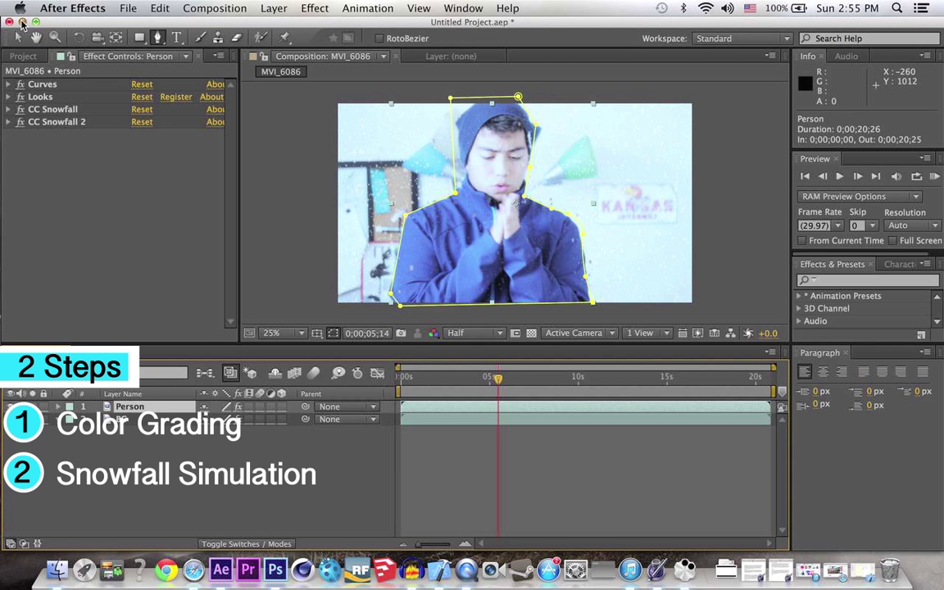